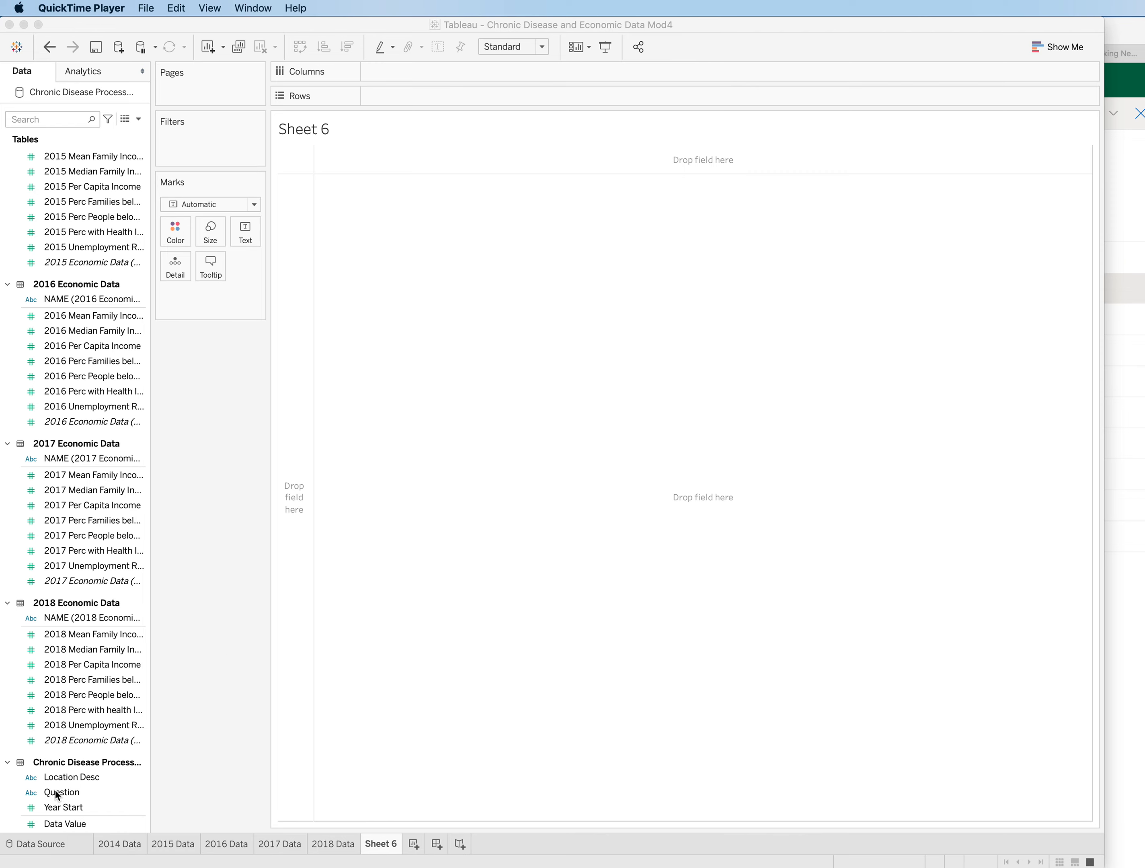
Step: List the Question field as rows in Sheet 6 and widen its column to fit the full question text
drag(57, 794, 350, 306)
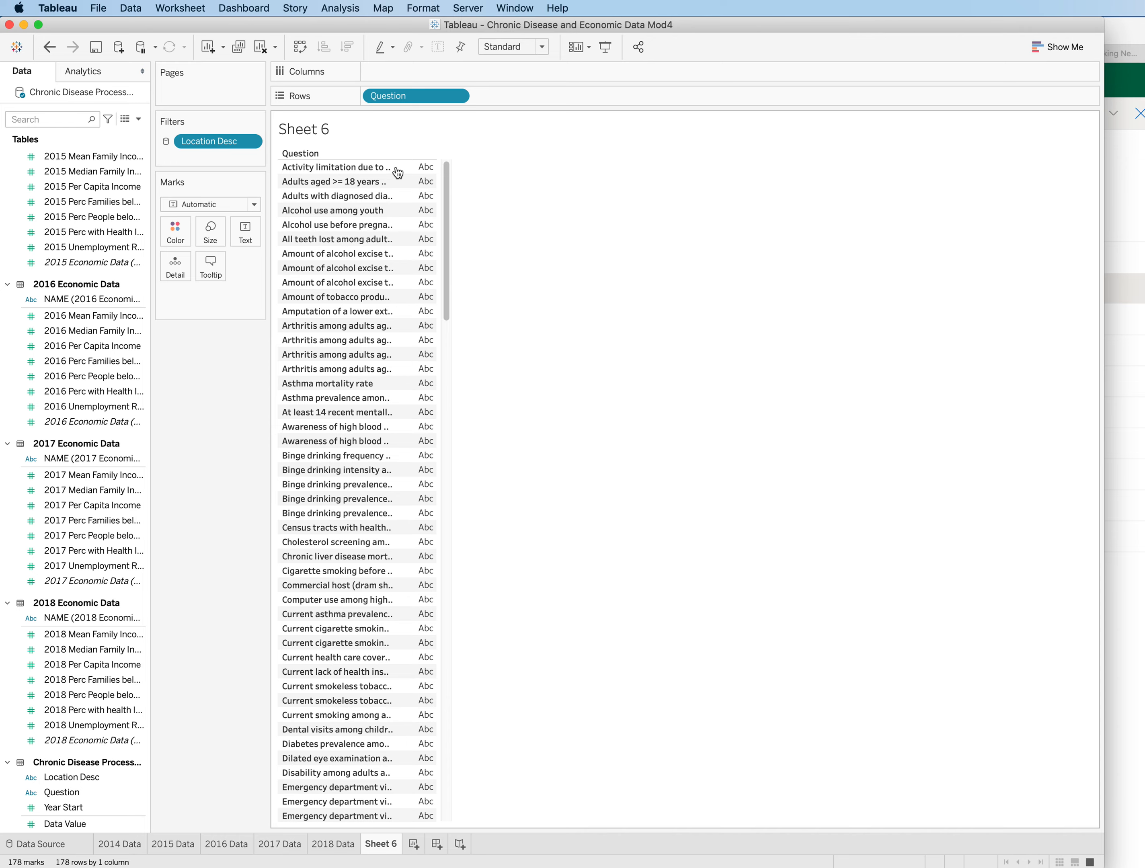
drag(416, 167, 734, 167)
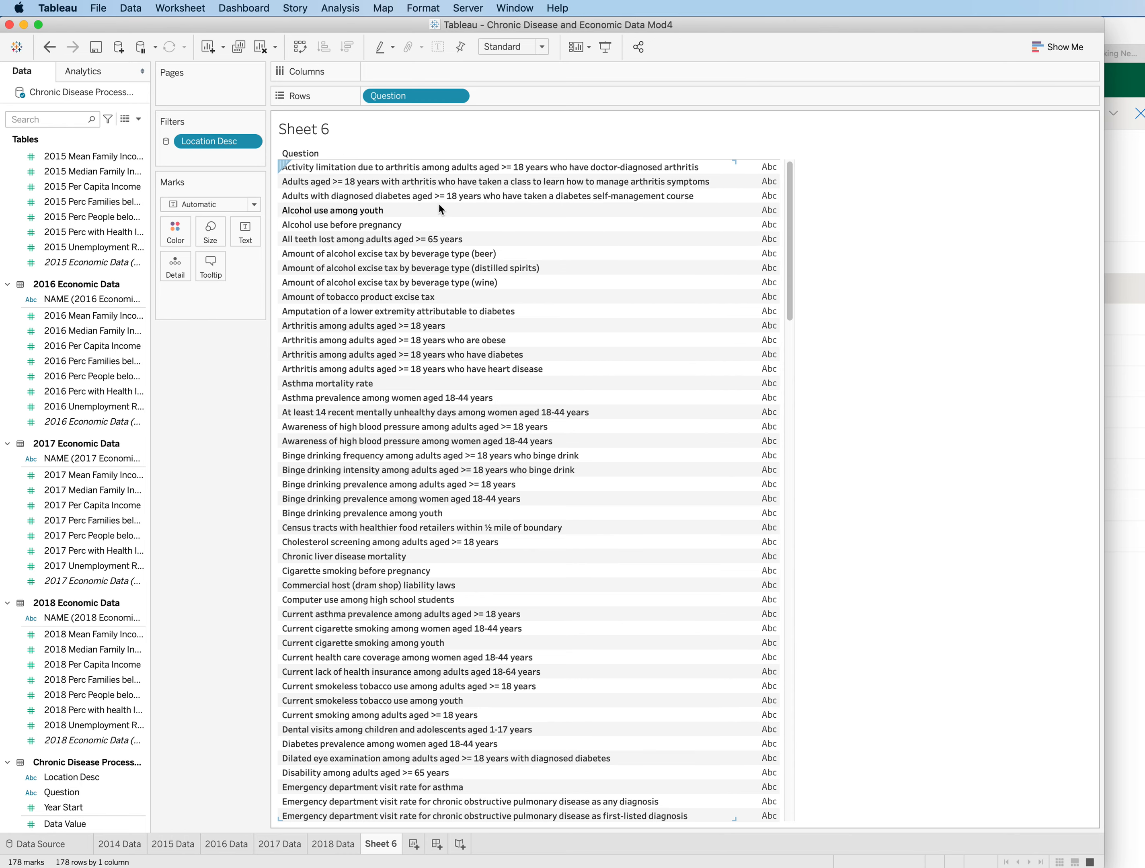
Step: Format the Question row headers with a font size of 12
click(362, 212)
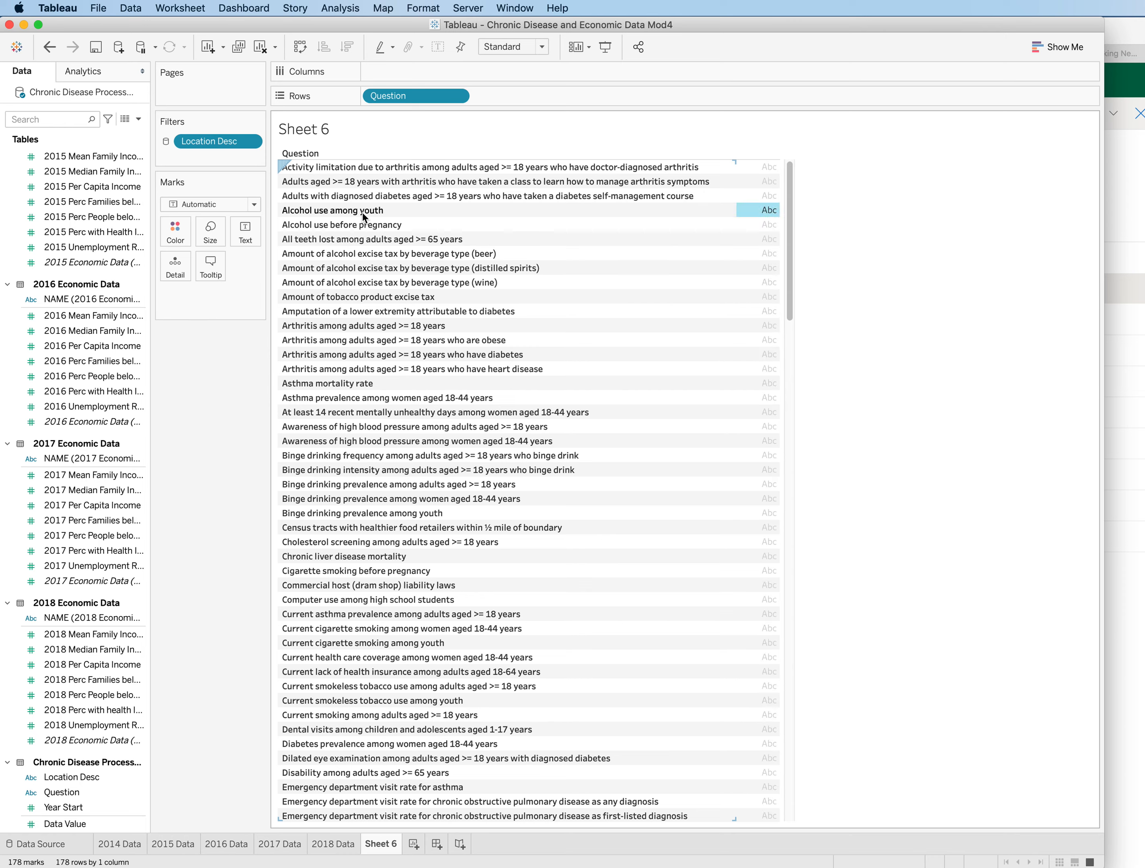
right_click(362, 212)
click(412, 276)
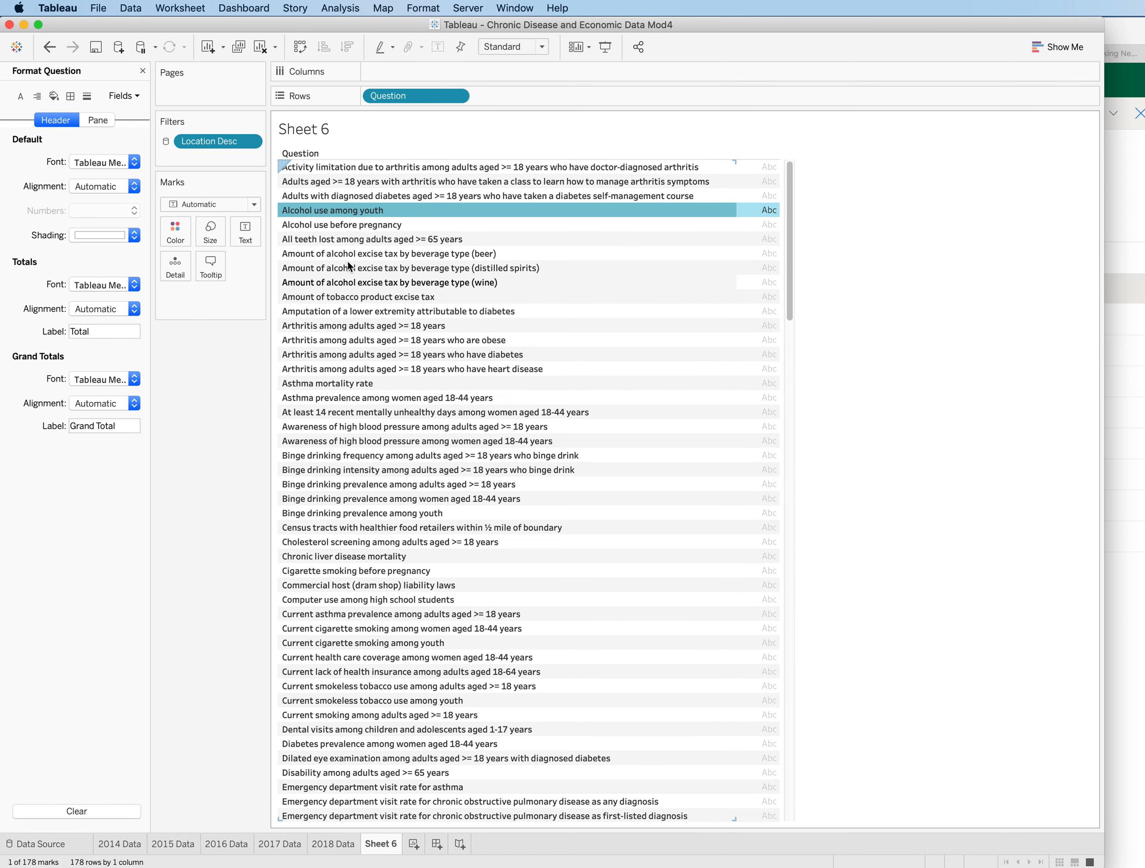
click(137, 165)
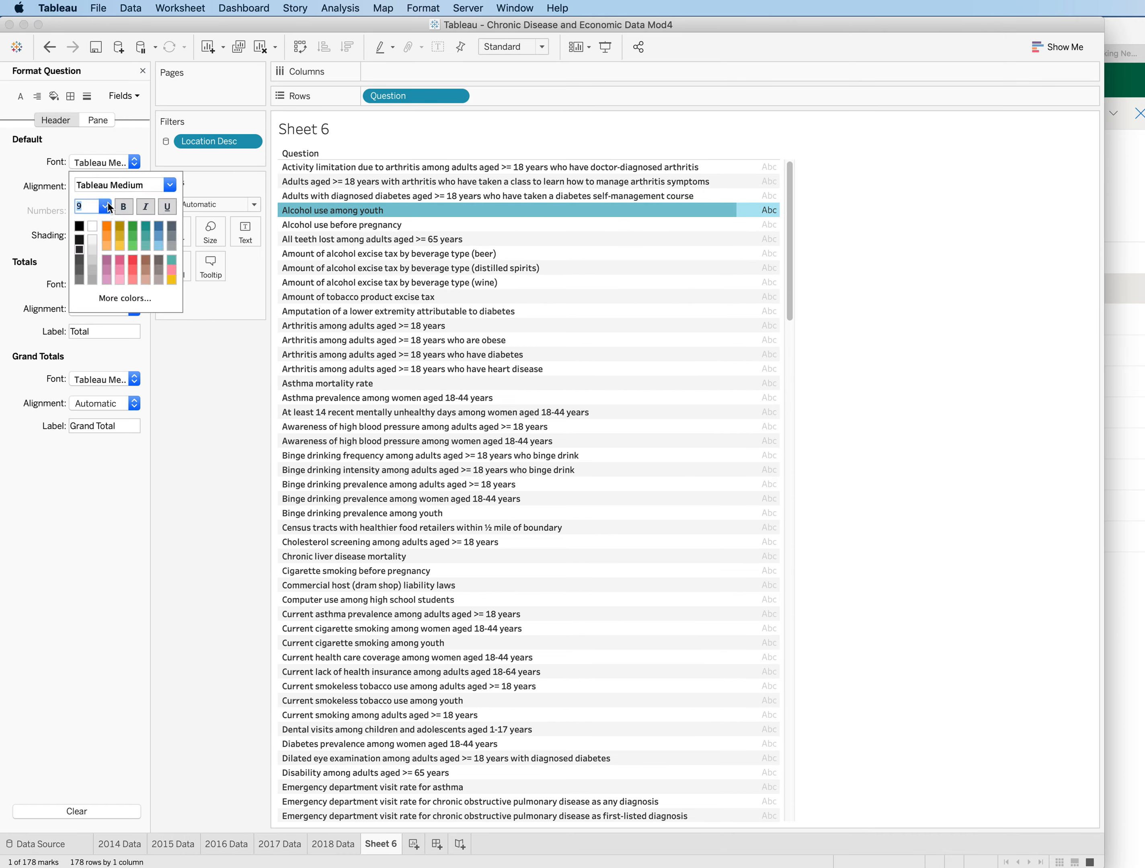
click(102, 206)
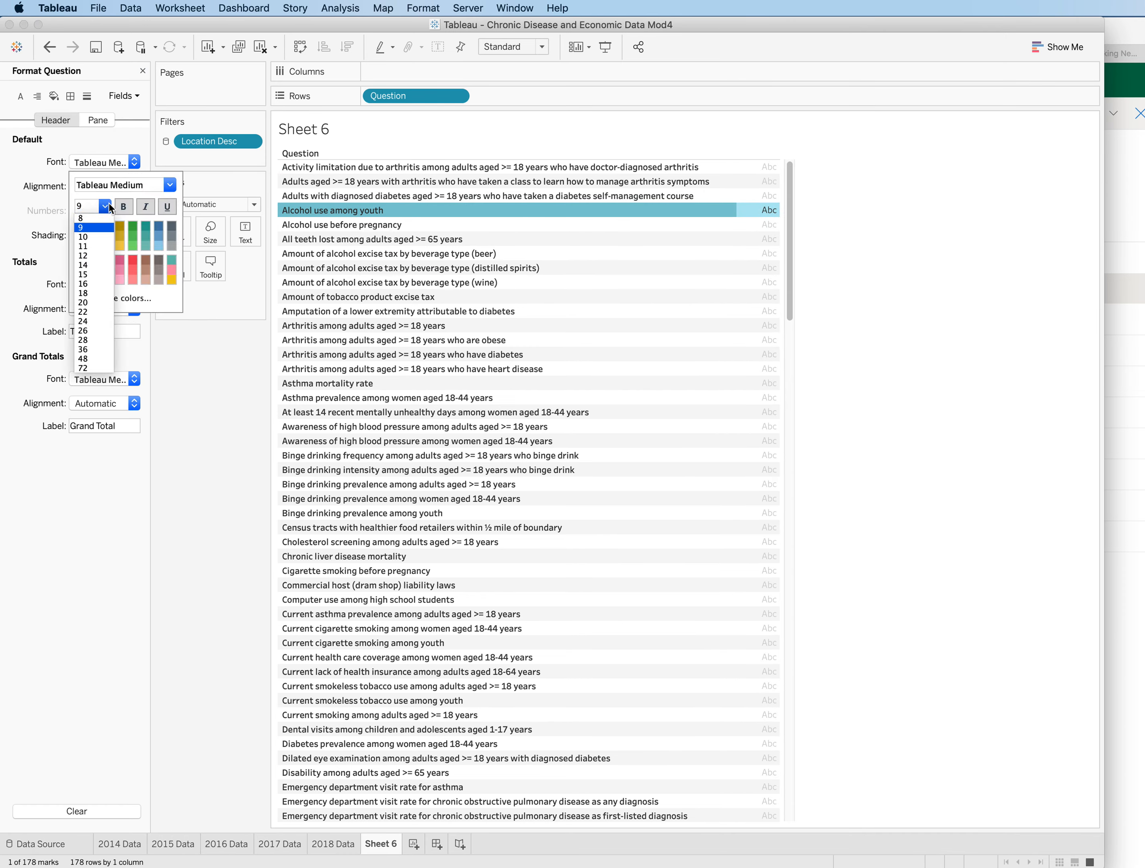
click(88, 257)
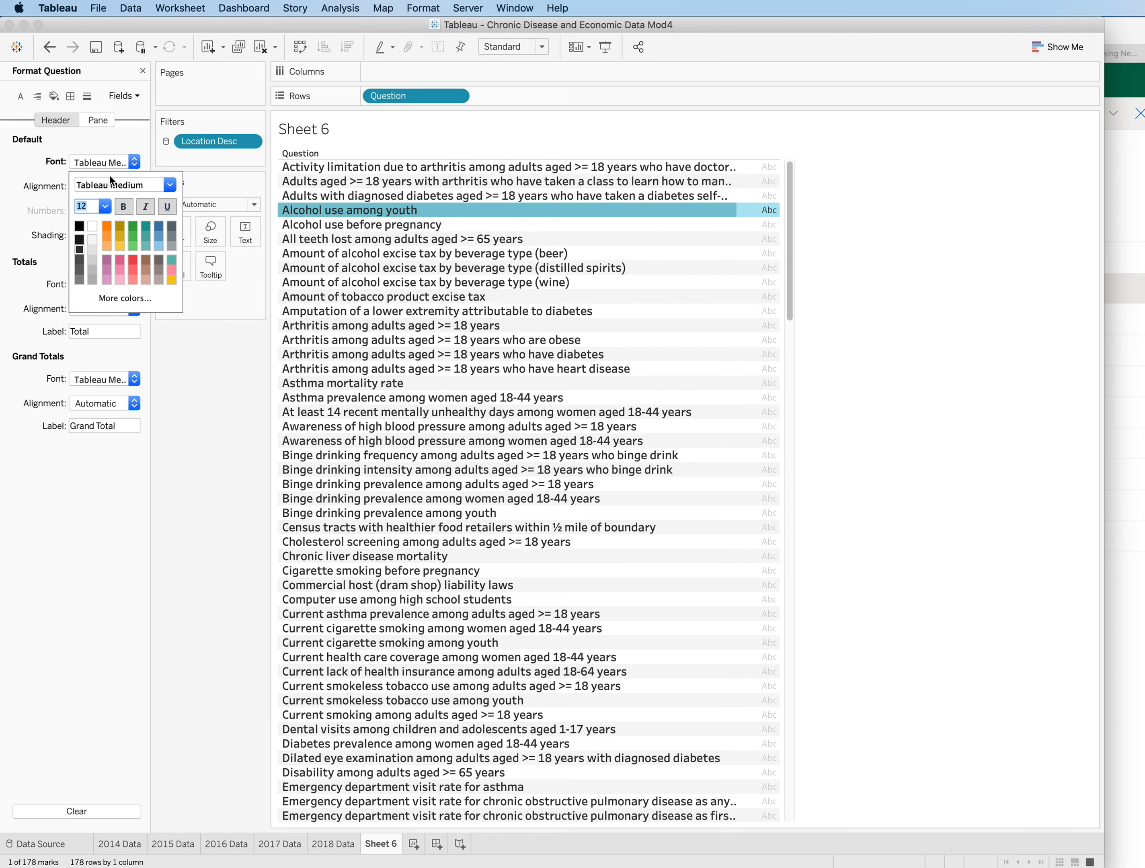
click(141, 71)
click(142, 70)
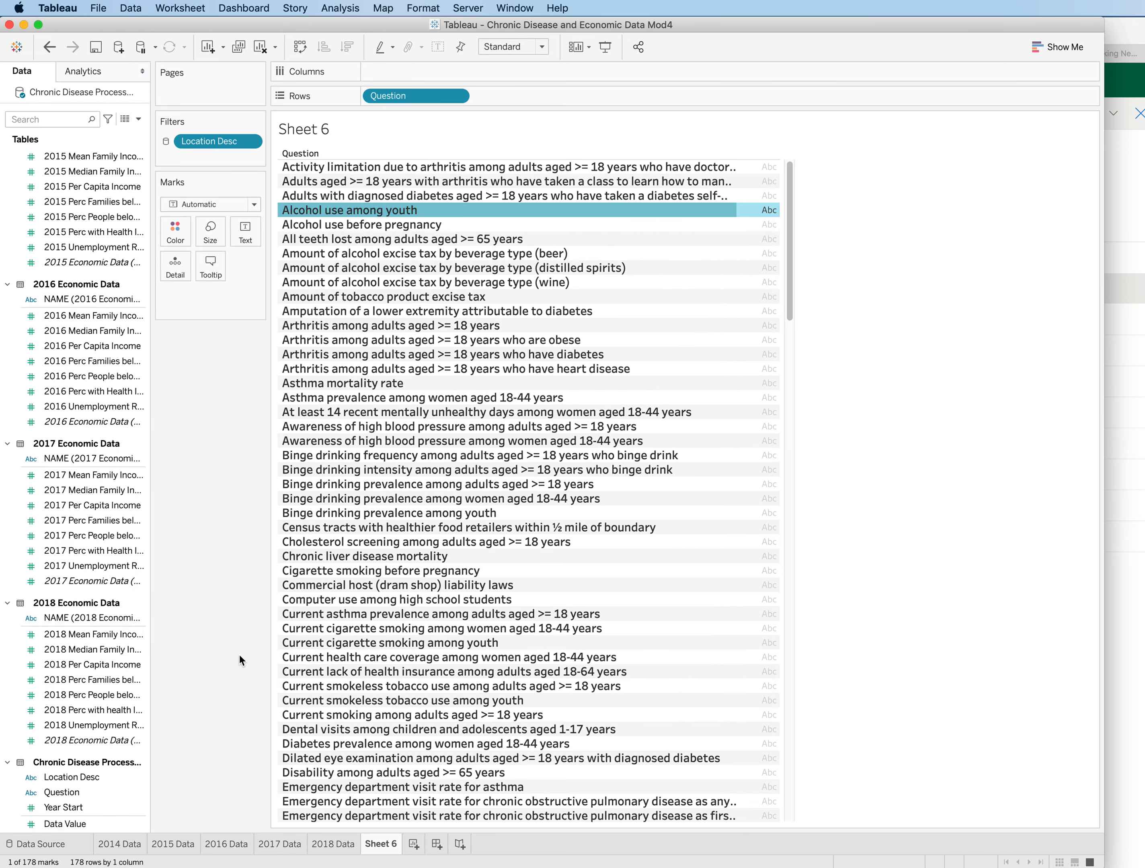
Step: Rename Sheet 6 as Question
double_click(381, 844)
text(Qeu)
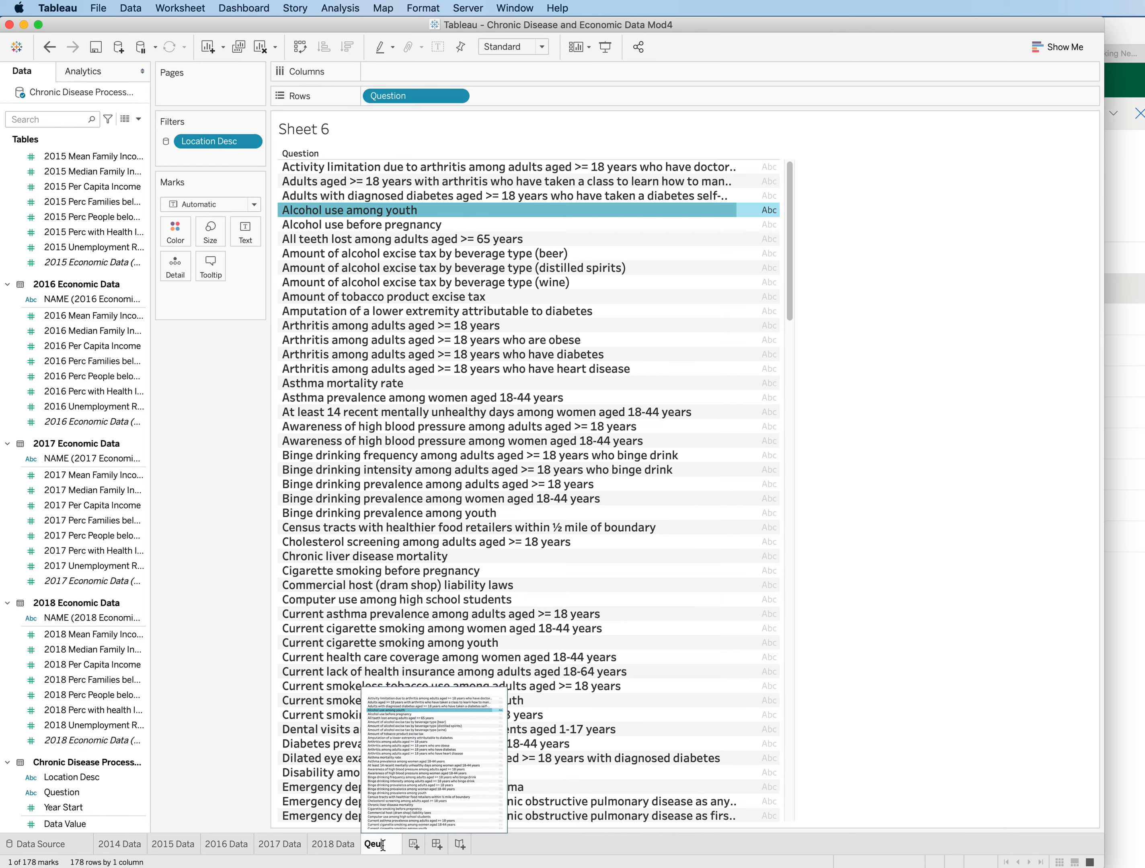
key(BackSpace)
text(uestion)
key(Return)
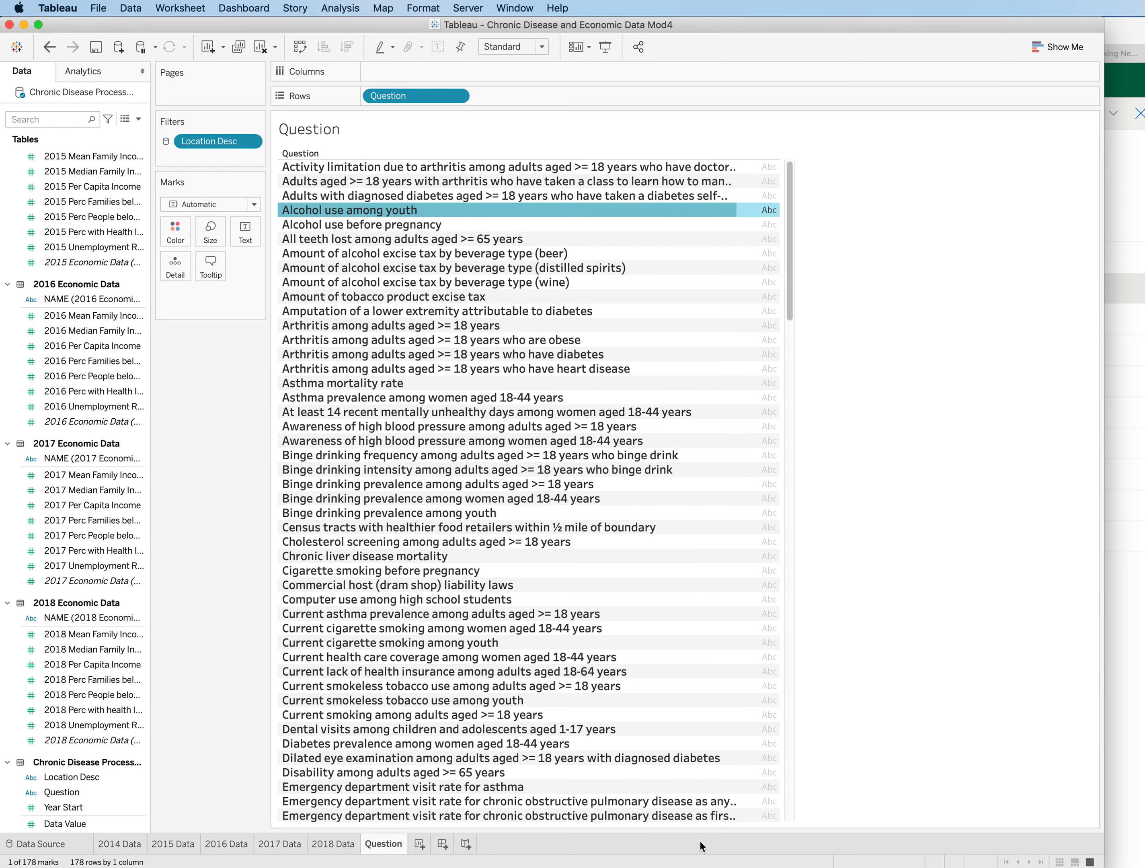
Step: Create a new dashboard and place the Question sheet on it
click(442, 844)
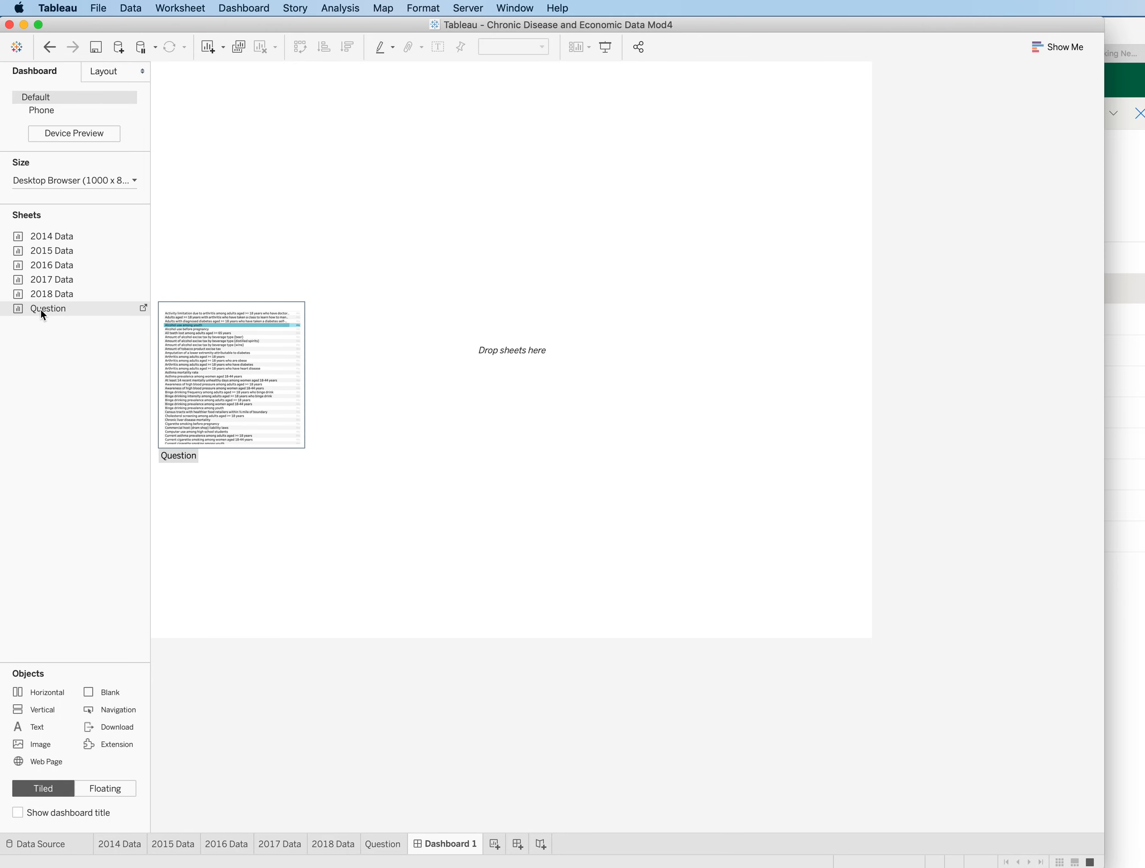
drag(40, 309, 196, 260)
drag(230, 120, 230, 107)
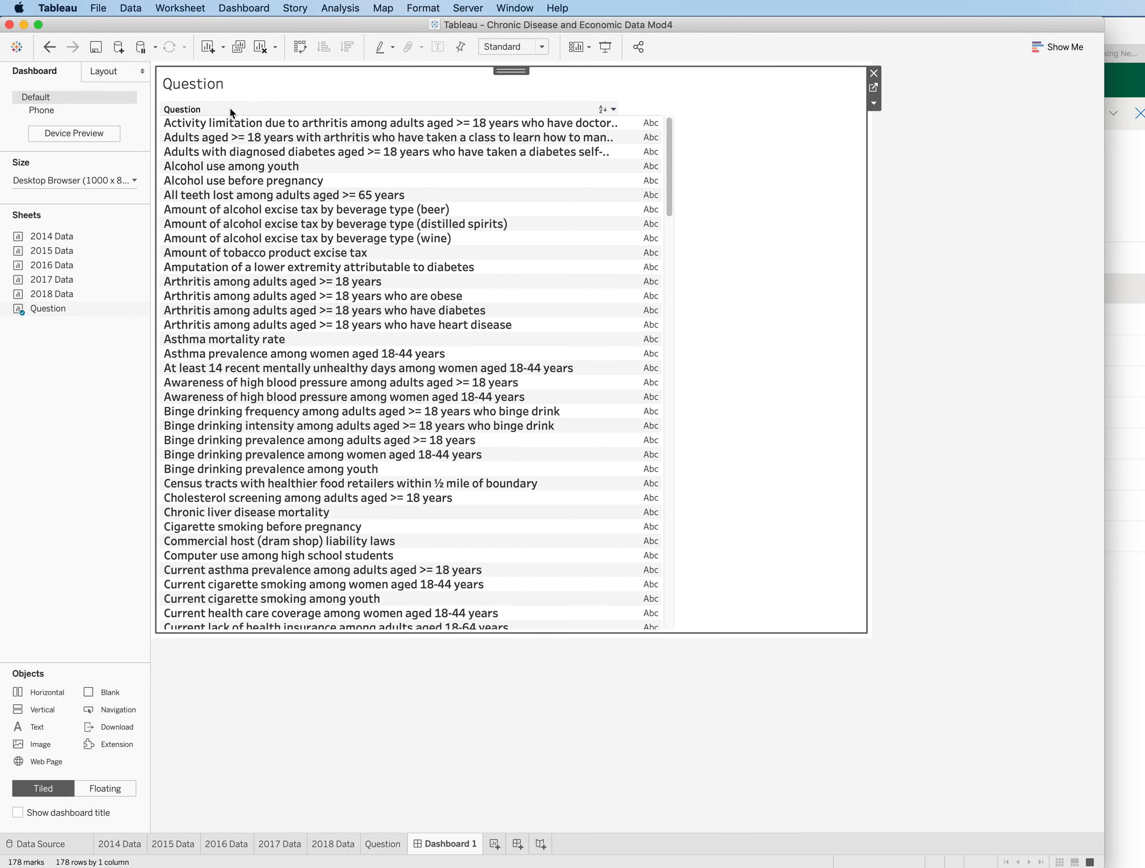
Step: Add the 2014 Data sheet to the right of the Question list and remove its Per Capita Income legend
drag(36, 233, 738, 227)
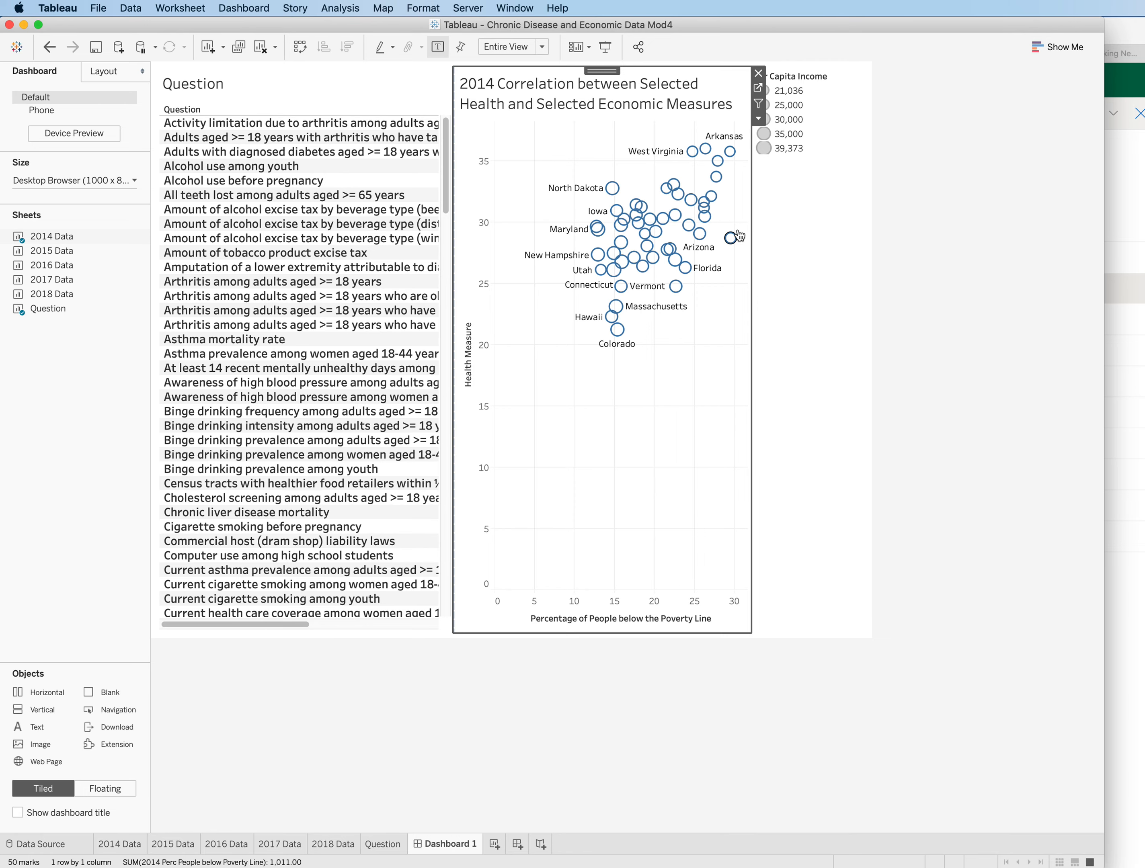
click(833, 117)
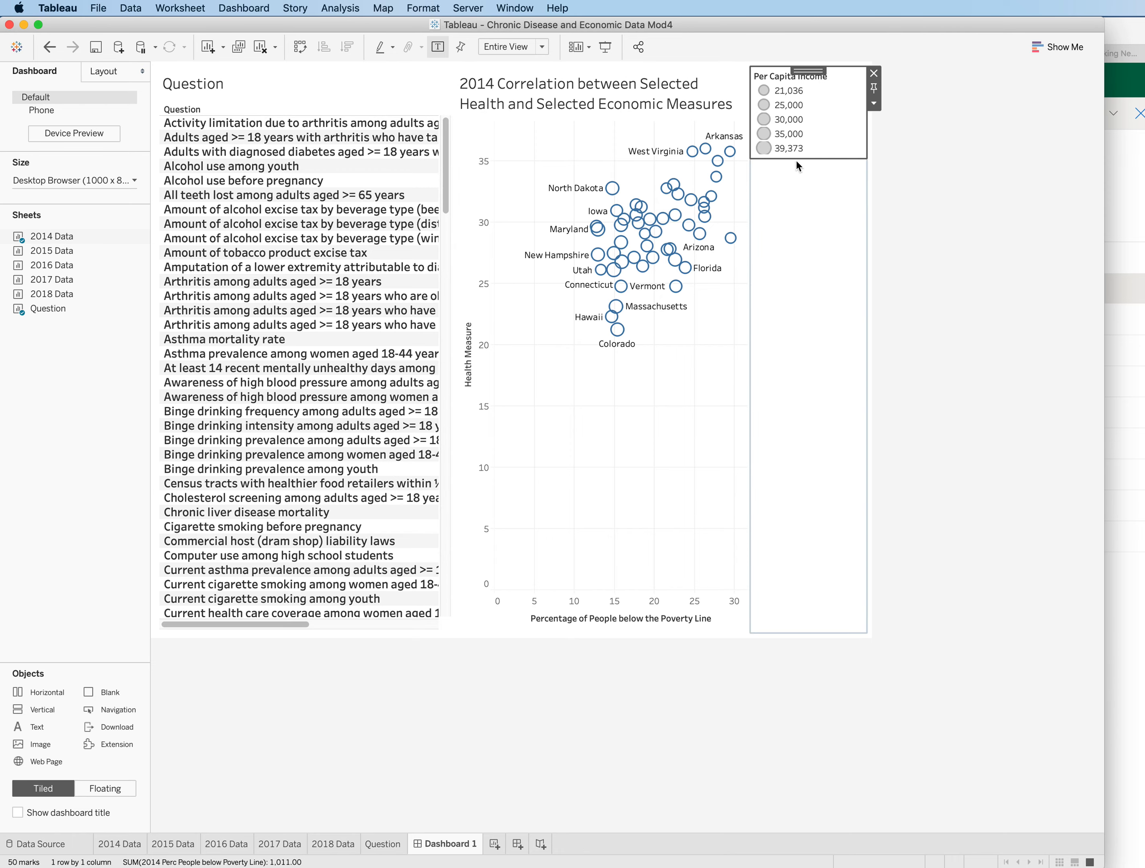
click(874, 74)
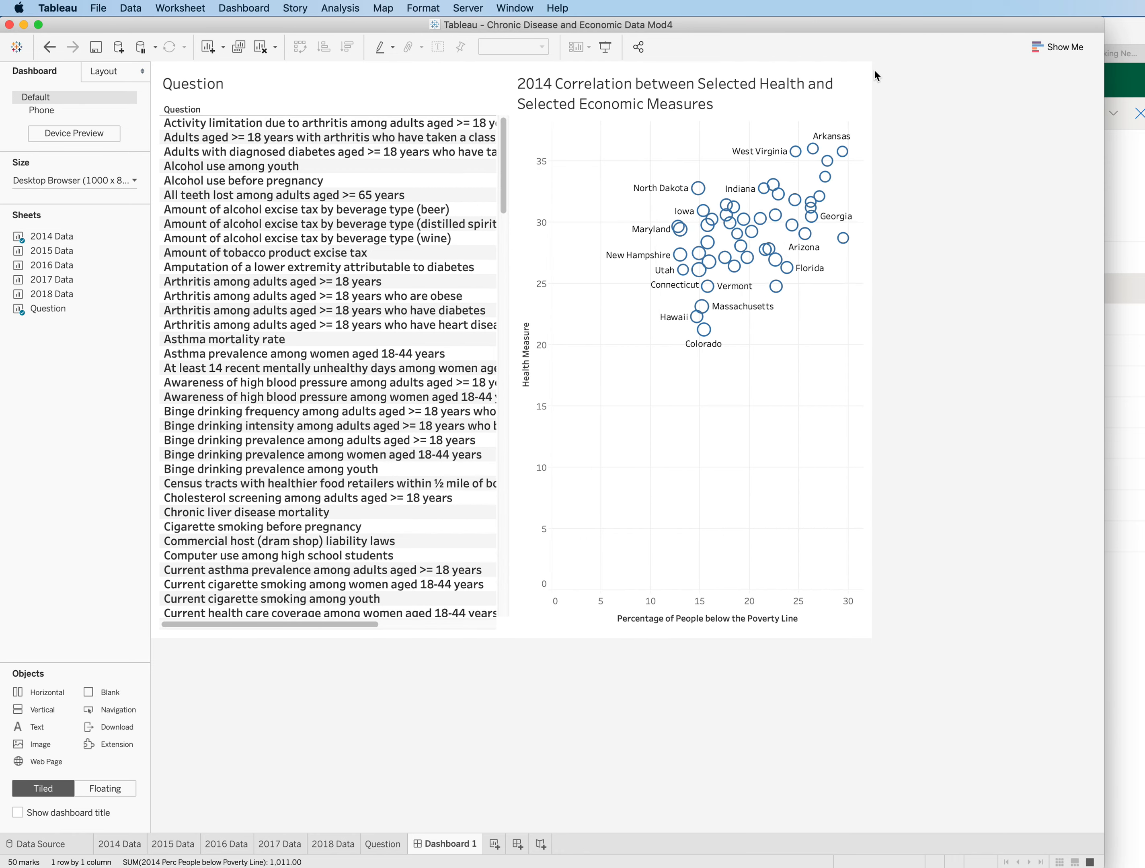
Step: Add the 2015 Data and 2016 Data sheets side by side as a second row and remove their Per Capita Income legends
mouse_move(44, 251)
mouse_down()
mouse_move(191, 428)
mouse_move(342, 498)
mouse_up()
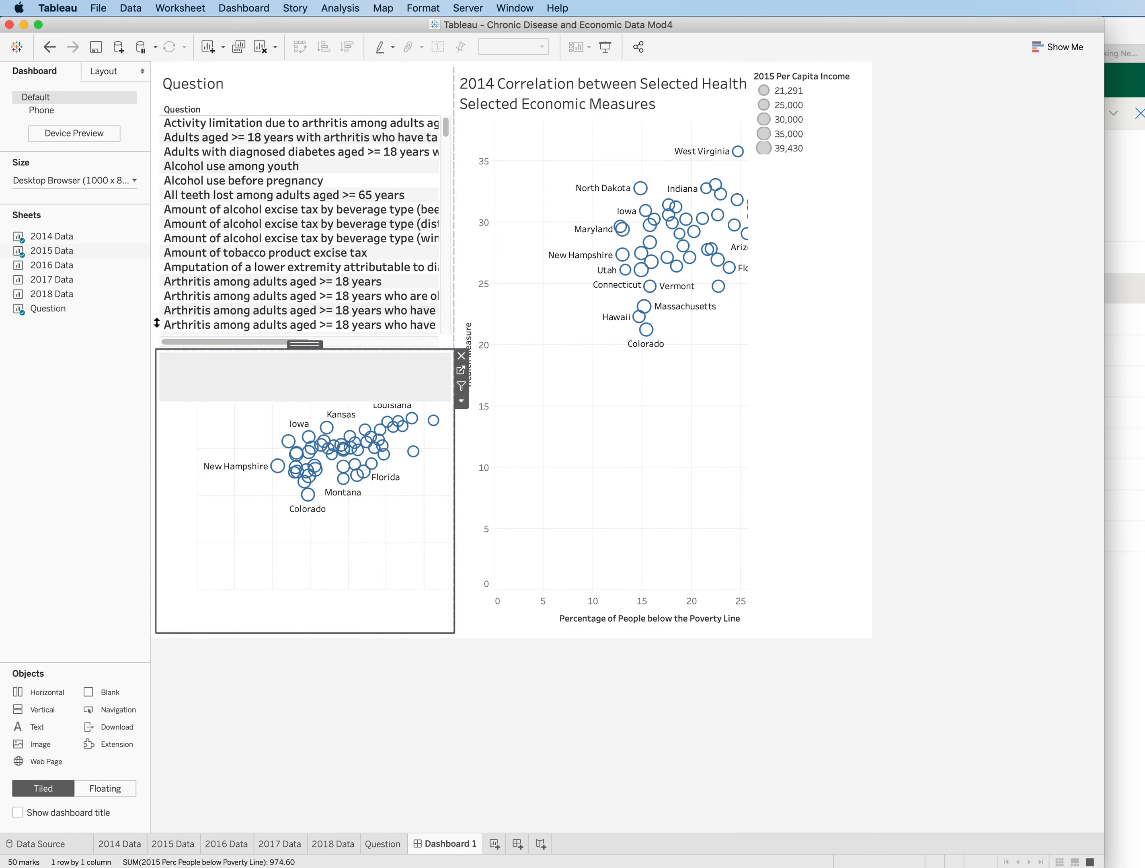
mouse_move(55, 272)
mouse_down()
mouse_move(469, 389)
mouse_move(635, 421)
mouse_up()
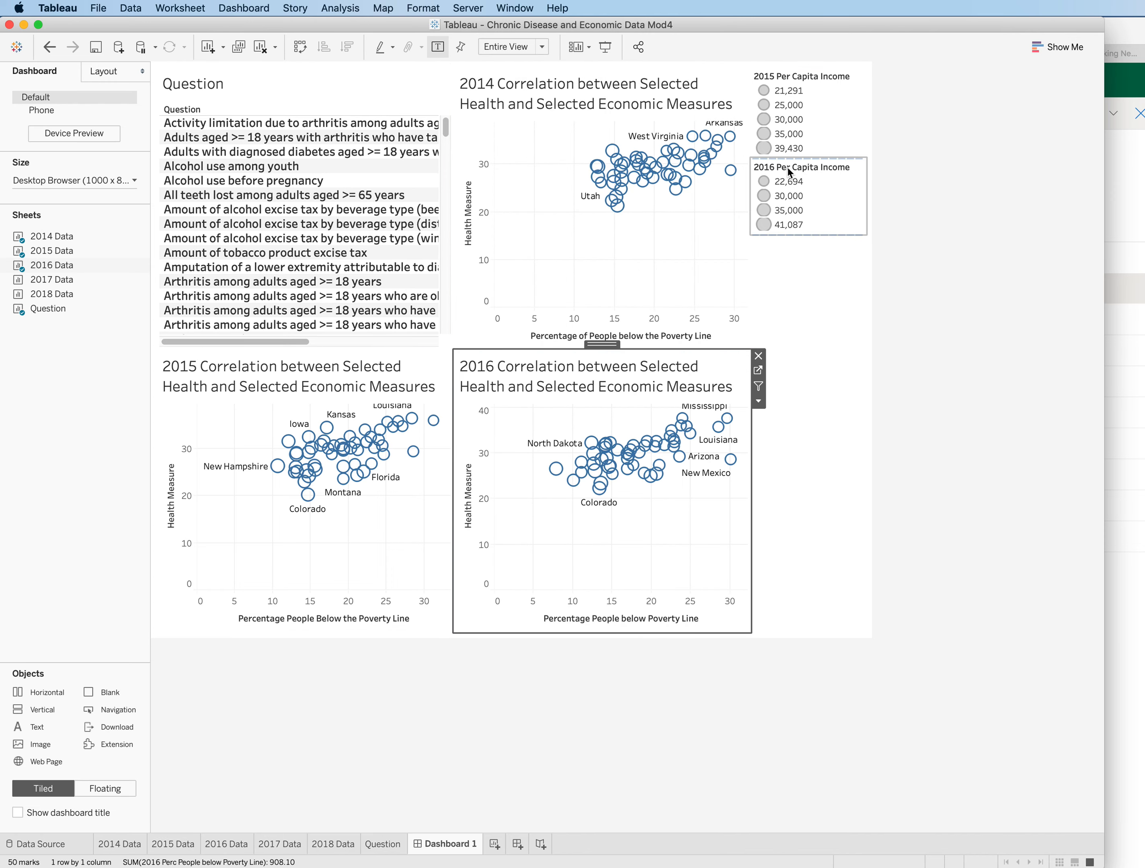
click(825, 111)
click(874, 74)
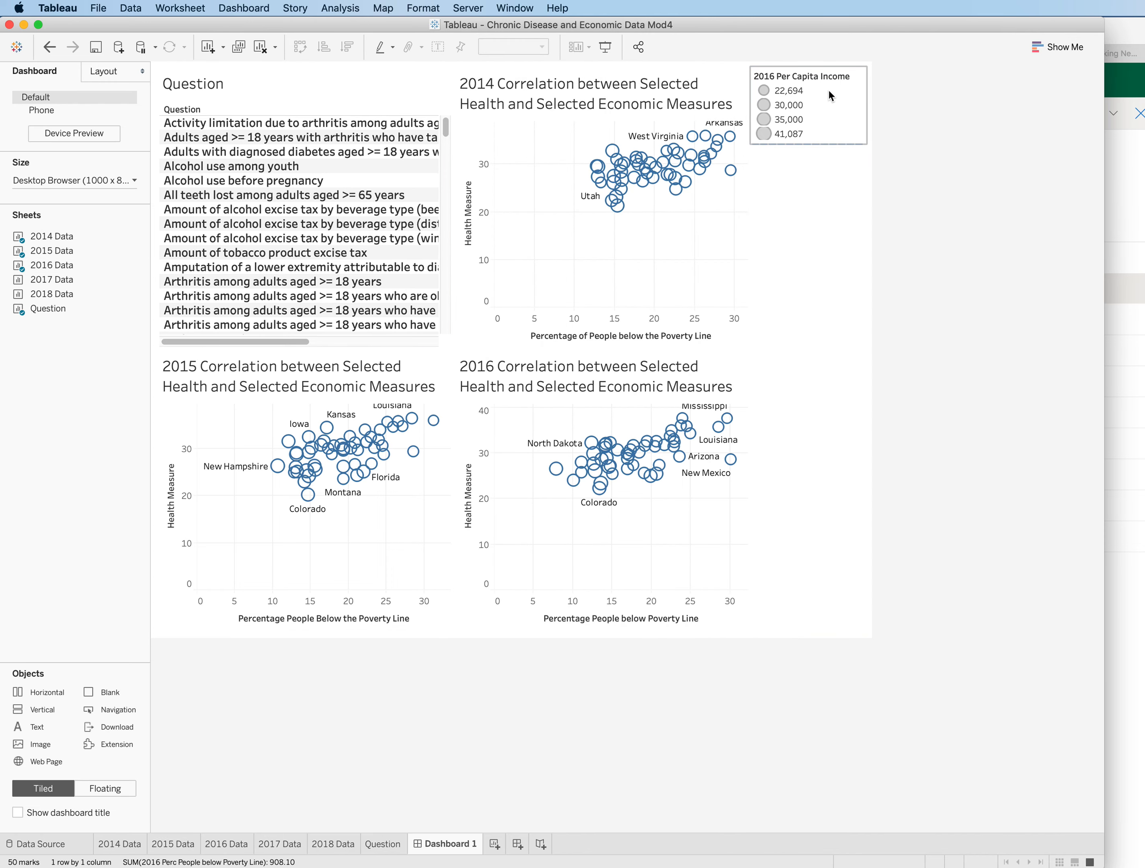
click(826, 93)
click(873, 73)
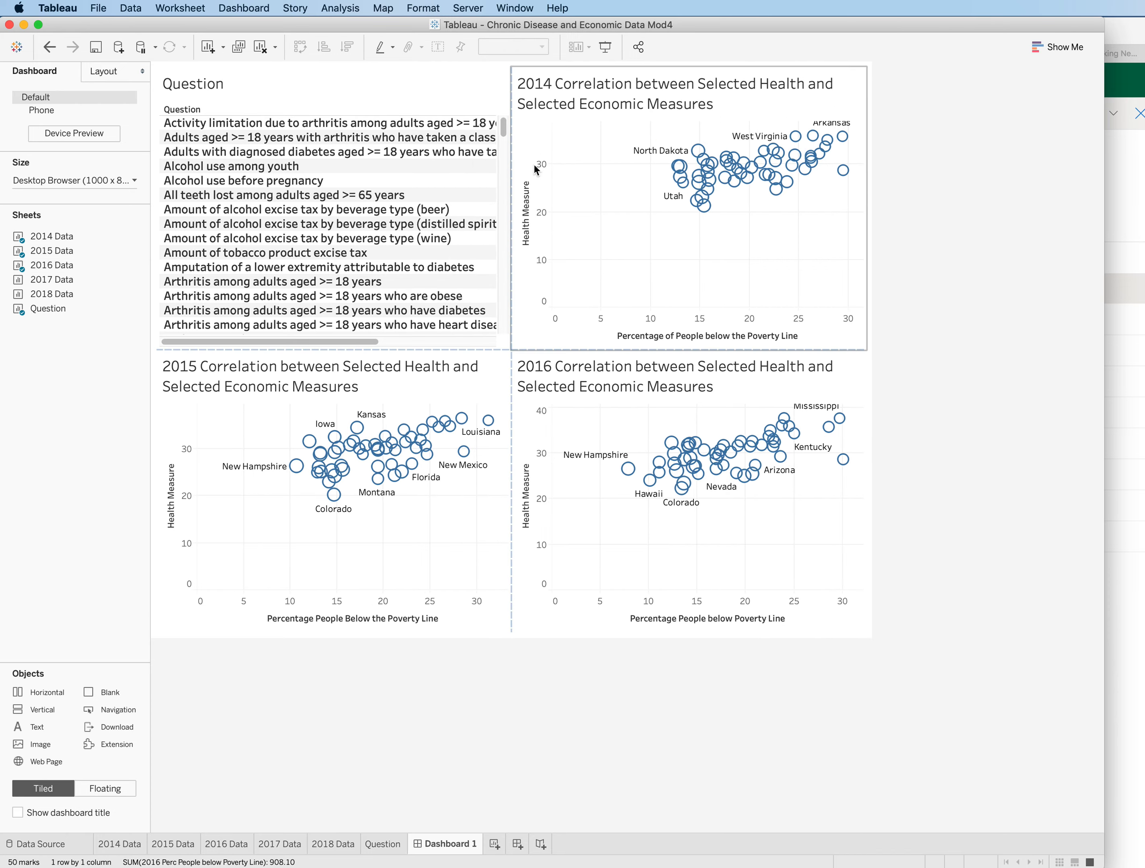
Step: Add the 2017 Data and 2018 Data sheets as a third row and remove their Per Capita Income legends
drag(41, 281, 642, 587)
click(849, 90)
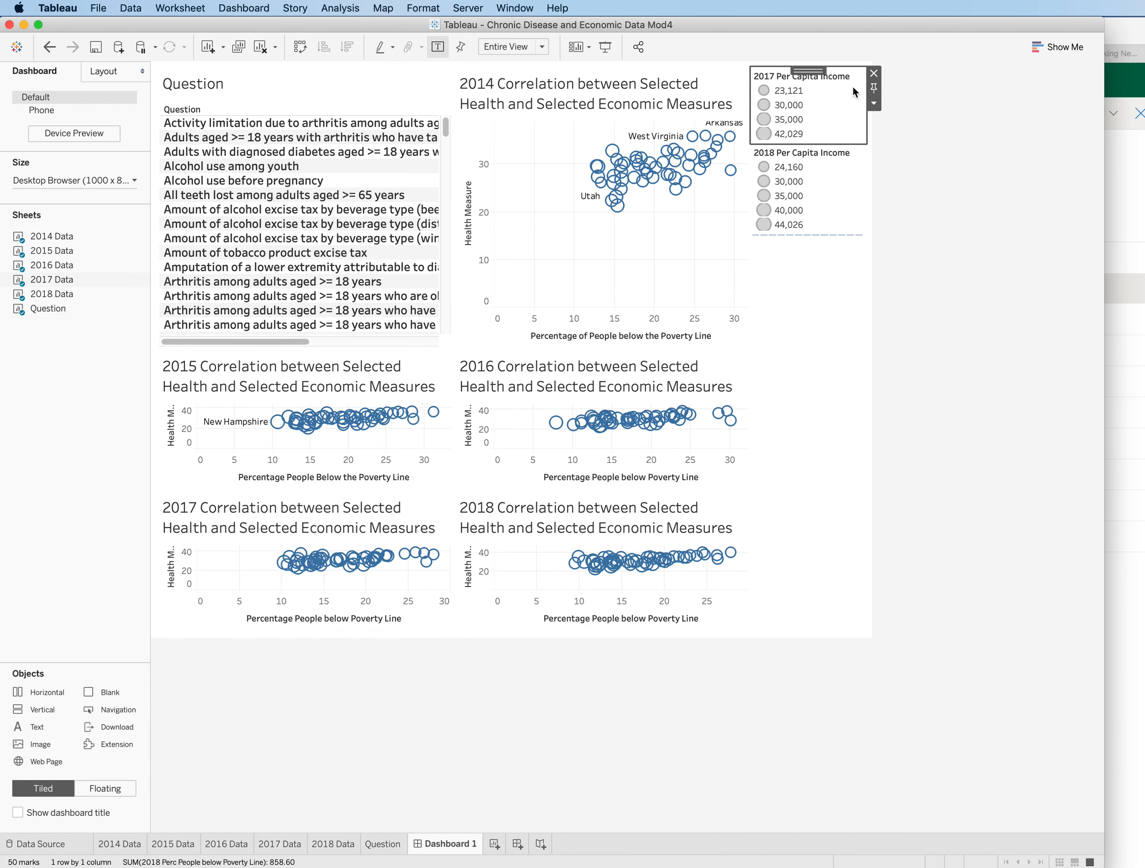
click(874, 74)
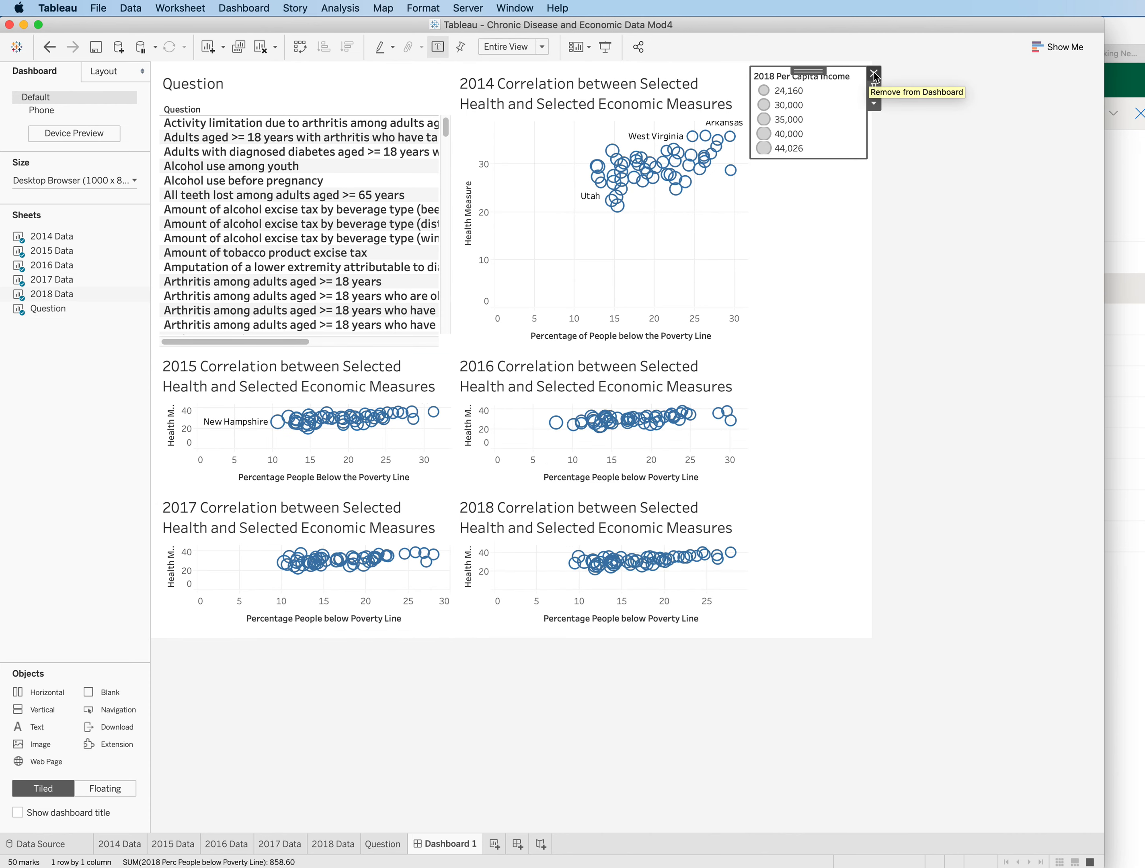
click(874, 74)
Step: Resize the dashboard rows so the Question list and 2014 chart are shorter and the 2015 to 2018 charts are taller and aligned
drag(349, 349, 349, 241)
drag(636, 350, 618, 267)
drag(374, 241, 378, 279)
drag(358, 492, 358, 445)
drag(676, 491, 679, 445)
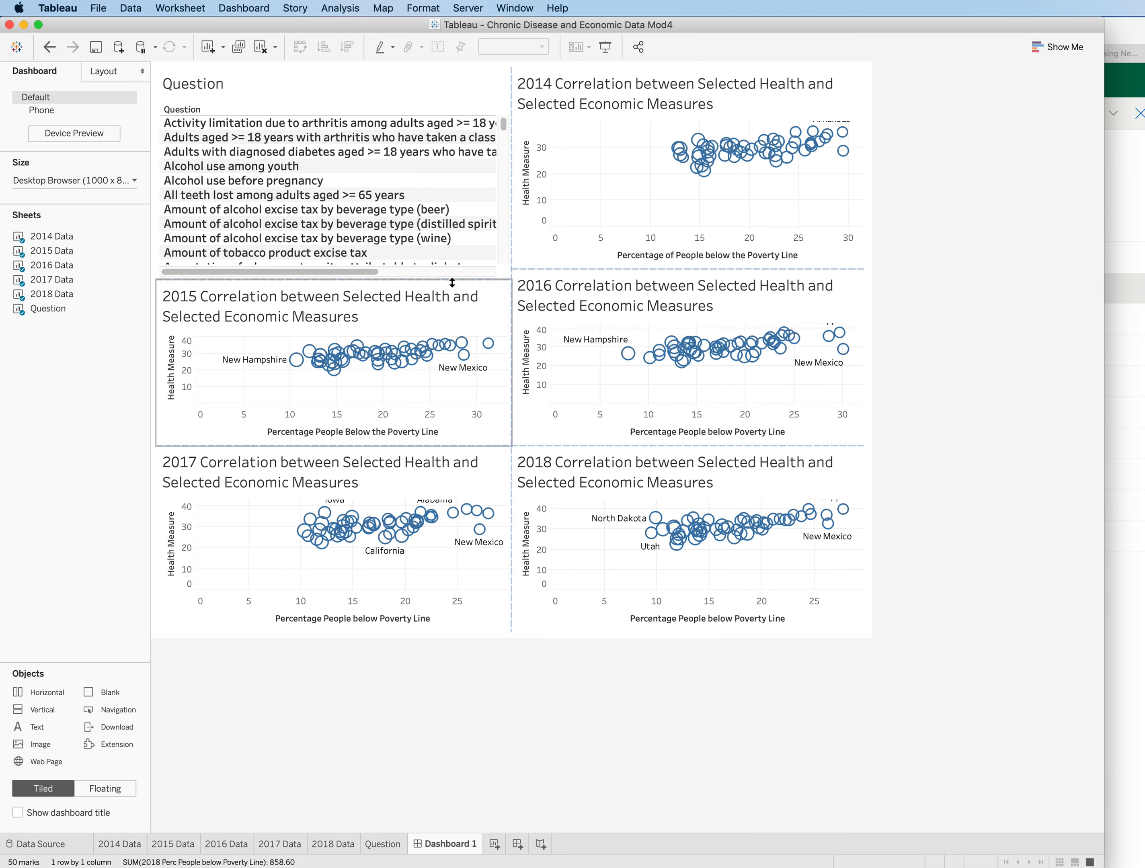
drag(451, 269, 451, 261)
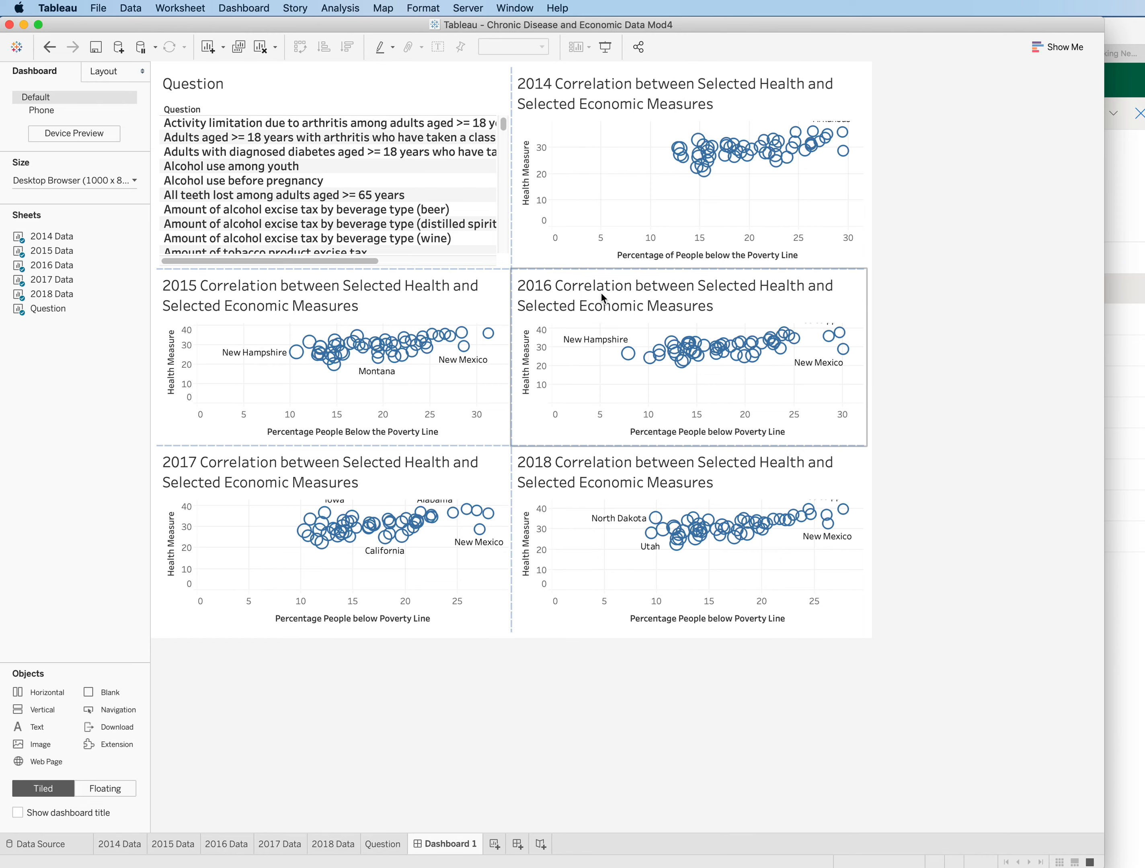
Step: Show the Question filter for the Question sheet on the dashboard and limit it to Alcohol use among youth
click(427, 180)
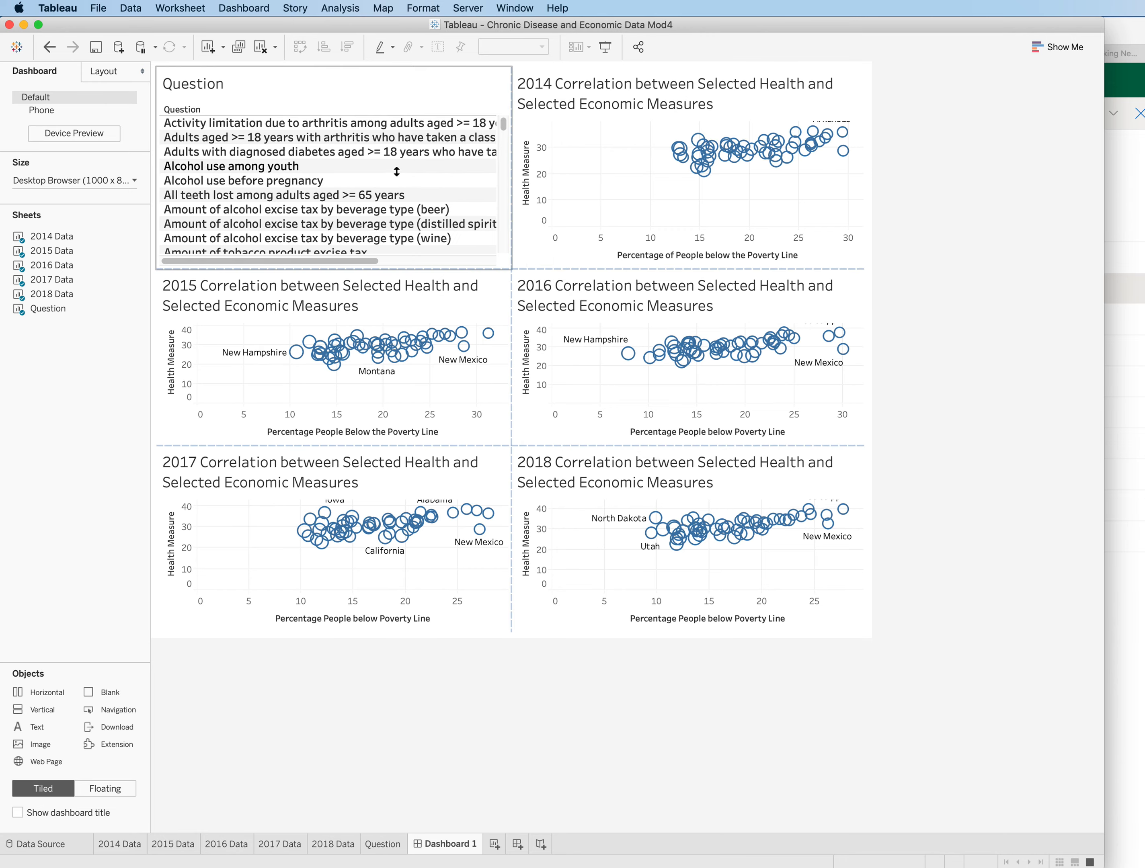
click(402, 173)
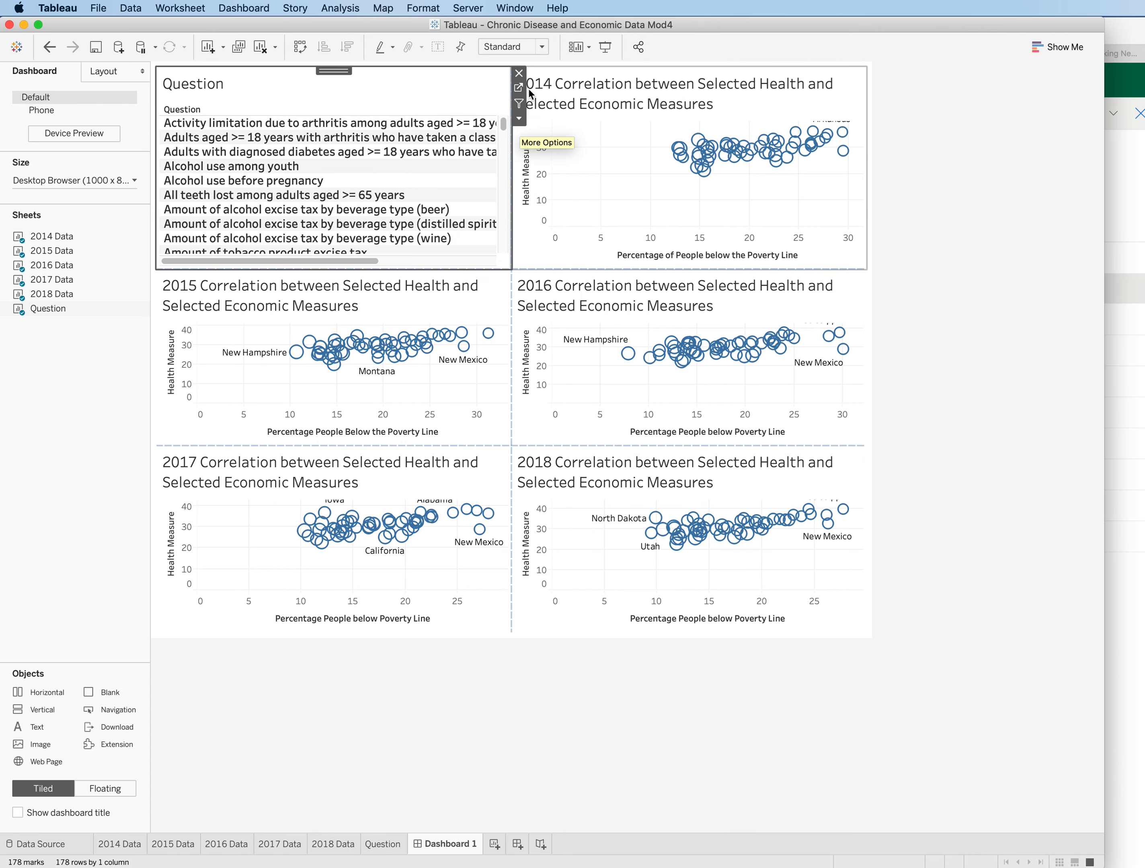
click(519, 120)
mouse_move(537, 167)
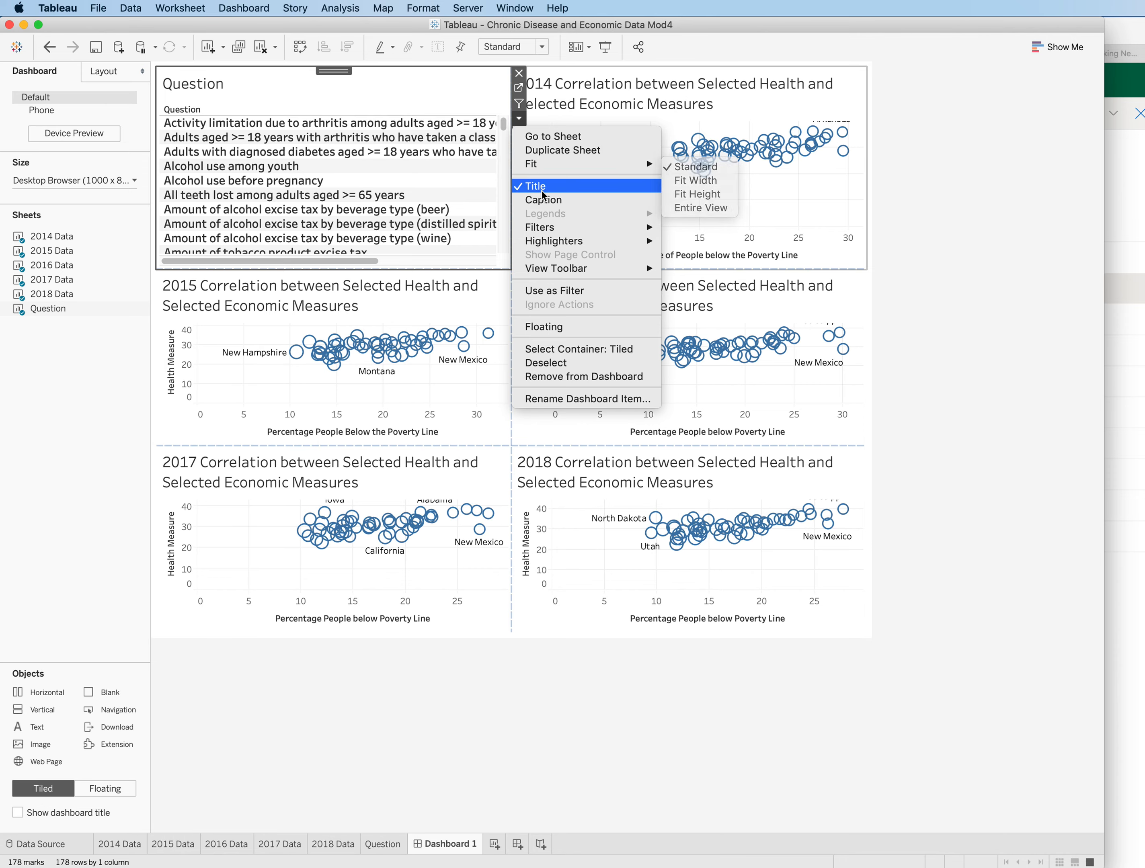
mouse_move(552, 227)
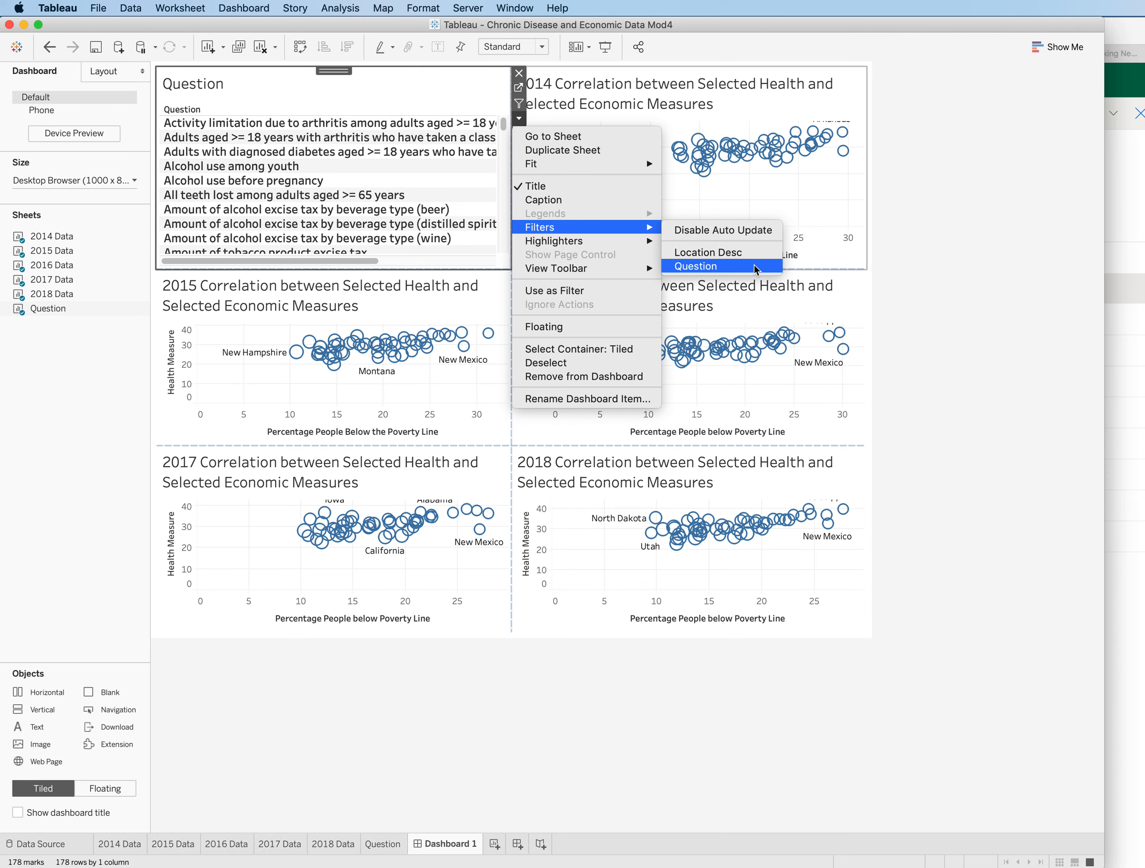
click(708, 267)
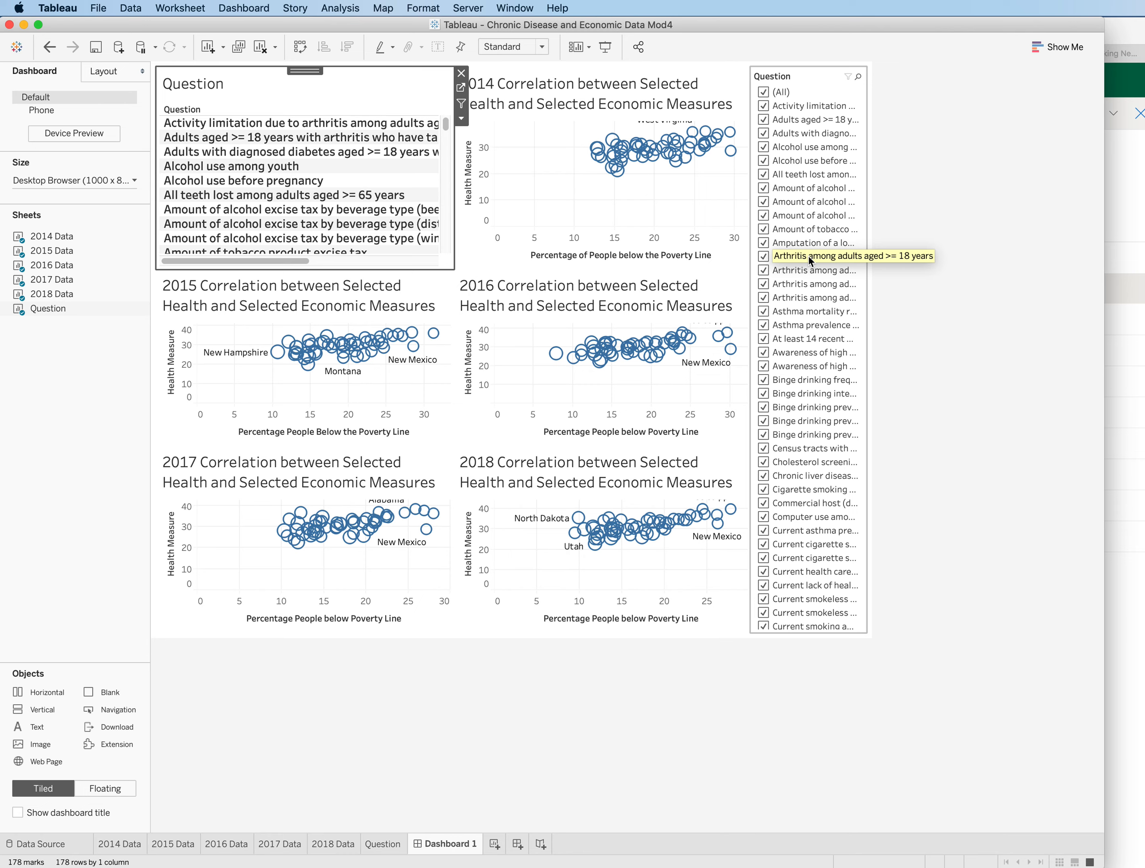
click(763, 93)
click(764, 147)
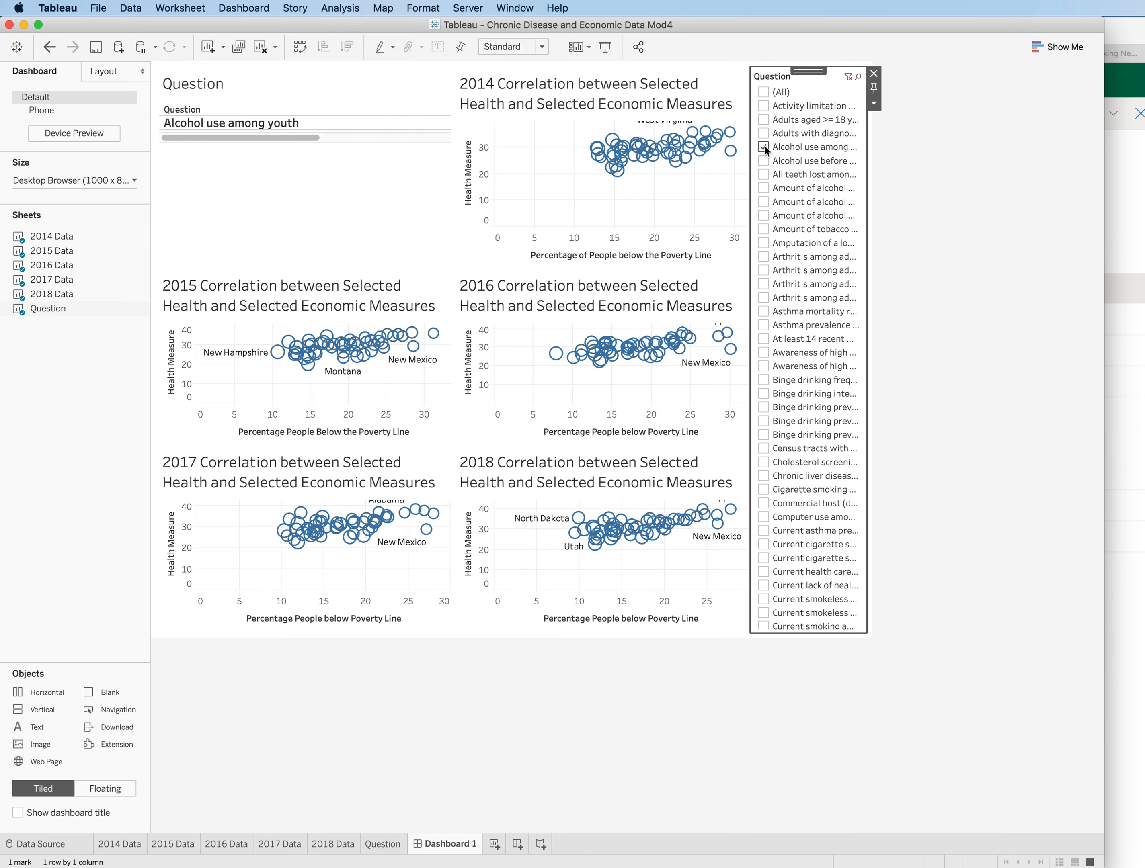
Step: Apply the Question filter to the 2014, 2015, 2016, 2017 and 2018 Data worksheets as well
click(874, 105)
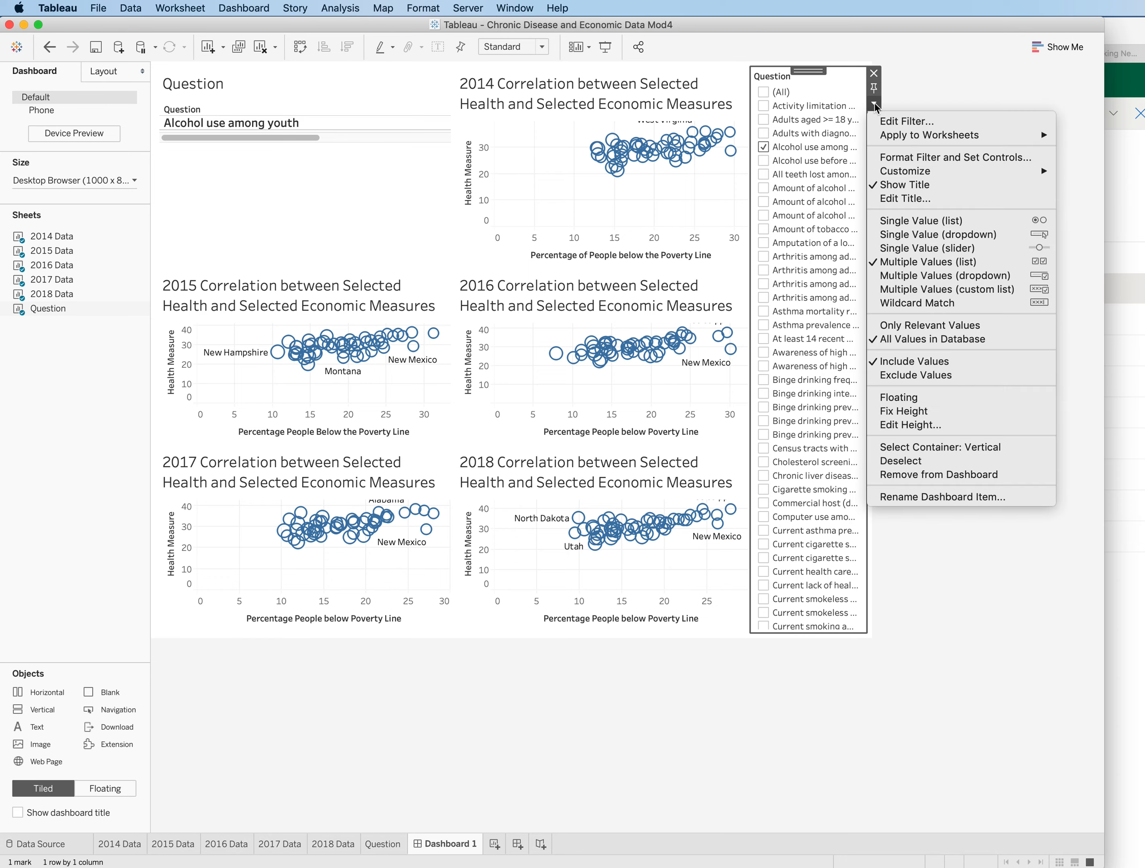
mouse_move(883, 137)
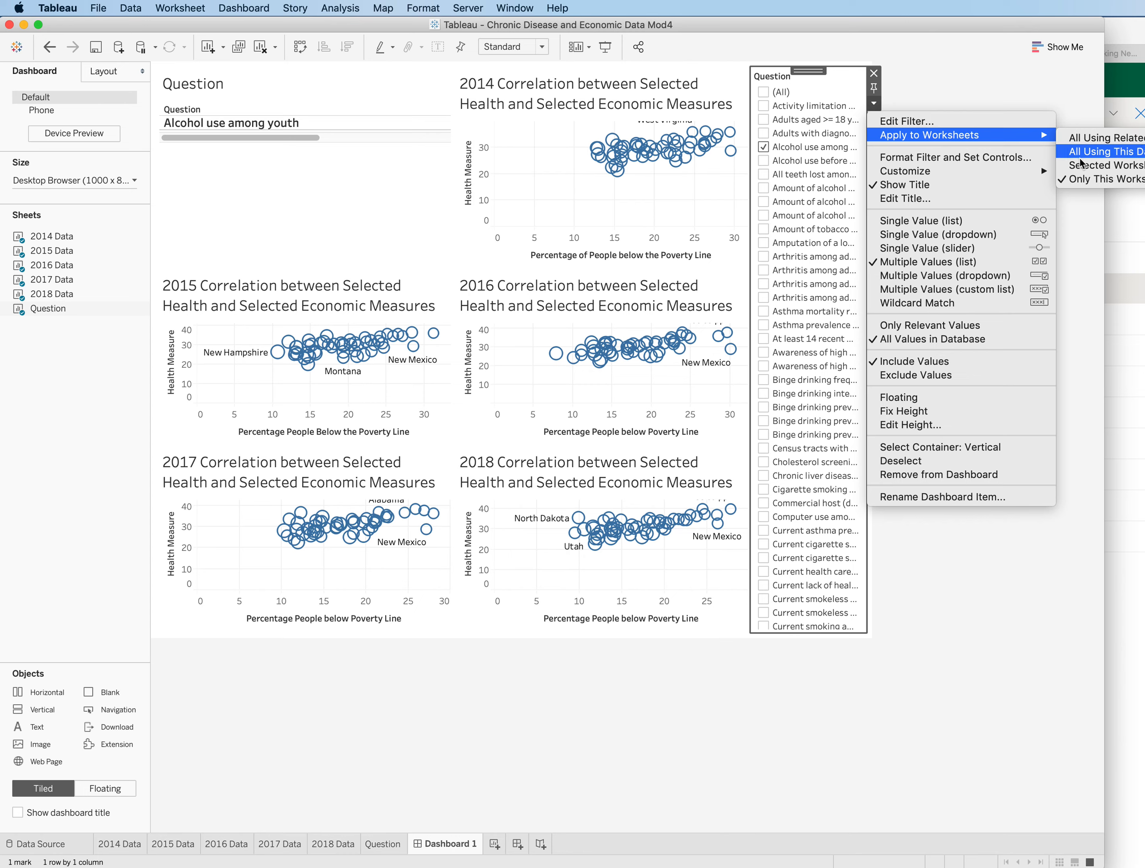
click(1091, 167)
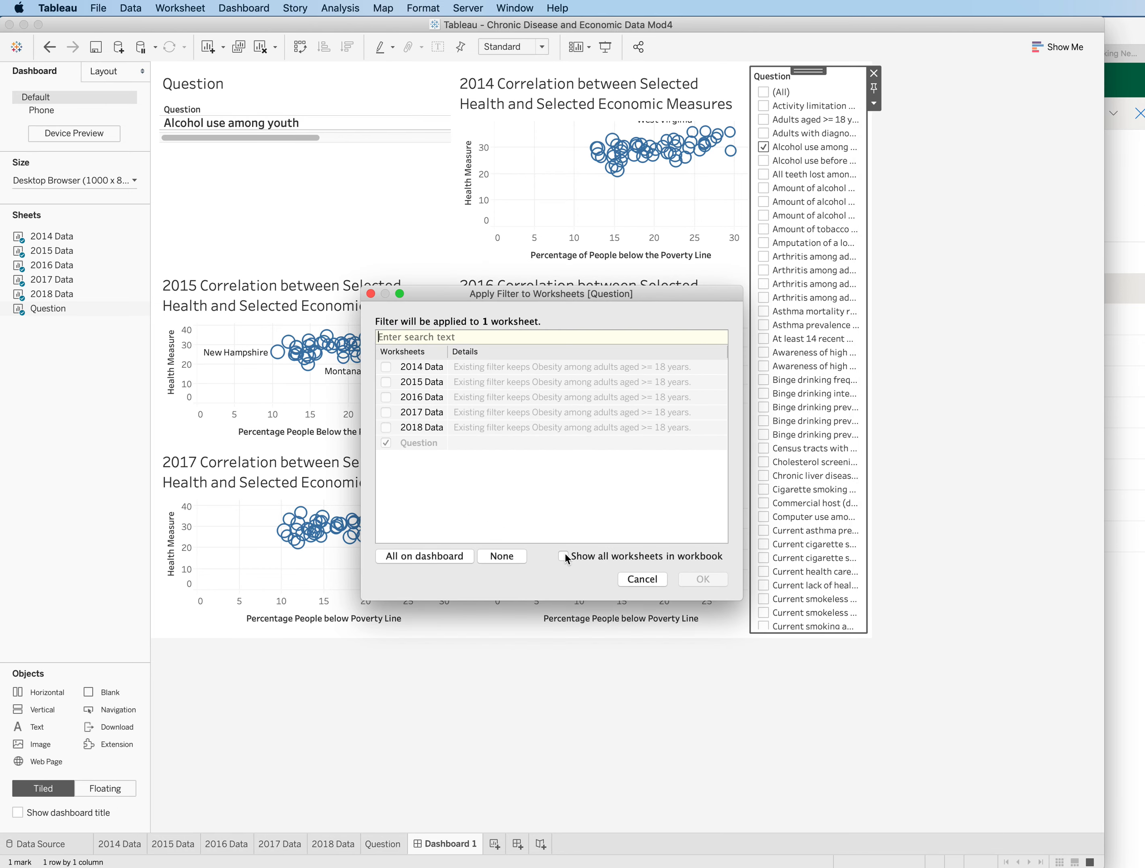
click(387, 428)
click(387, 412)
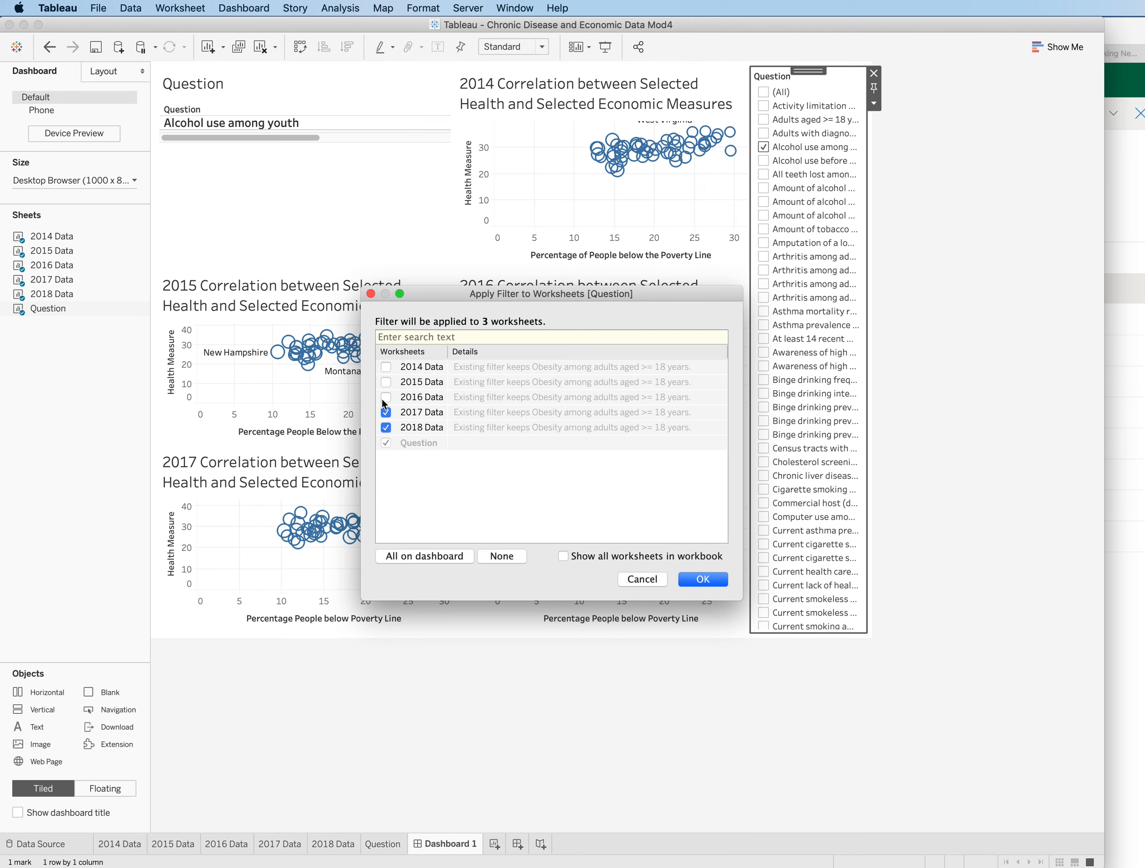
click(387, 396)
click(388, 382)
click(386, 367)
click(704, 581)
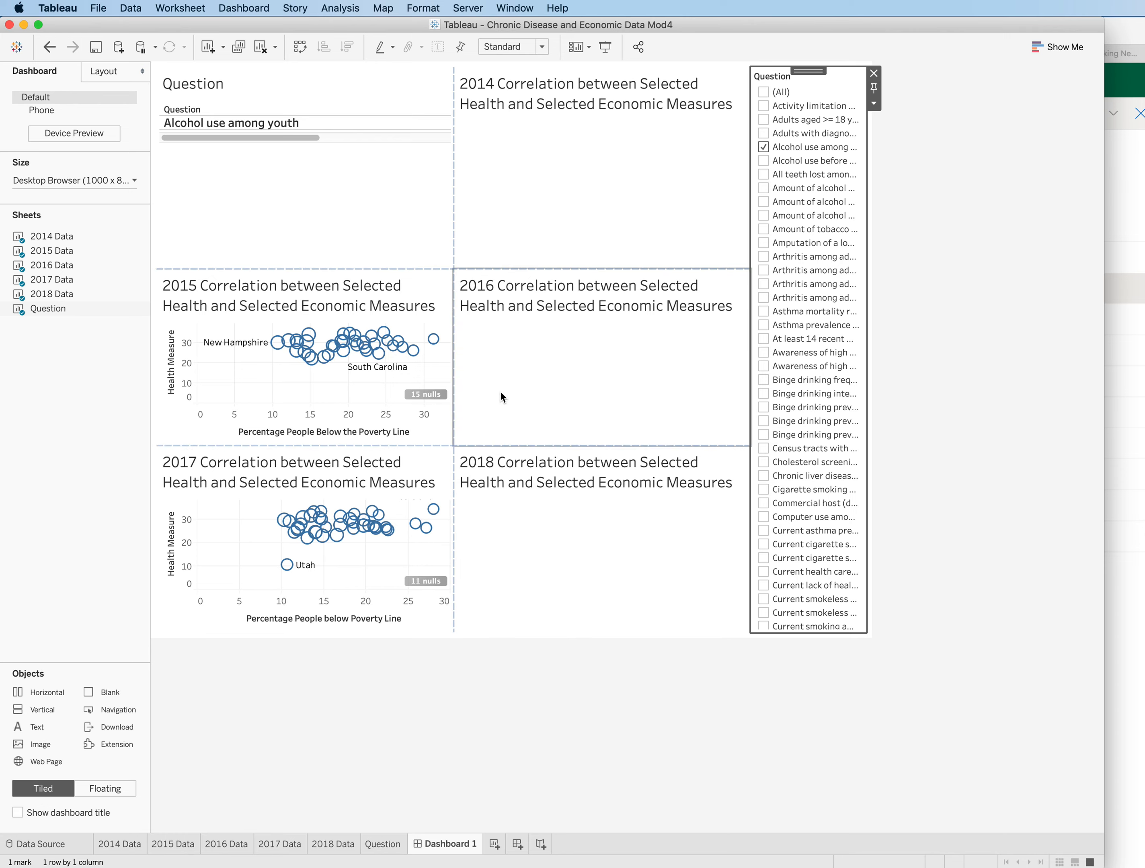
Step: Clear Alcohol use among youth in the Question filter and select the first influenza vaccination question, for noninstitutionalized adults aged 18-64 years
click(763, 146)
scroll(803, 204, down, 15)
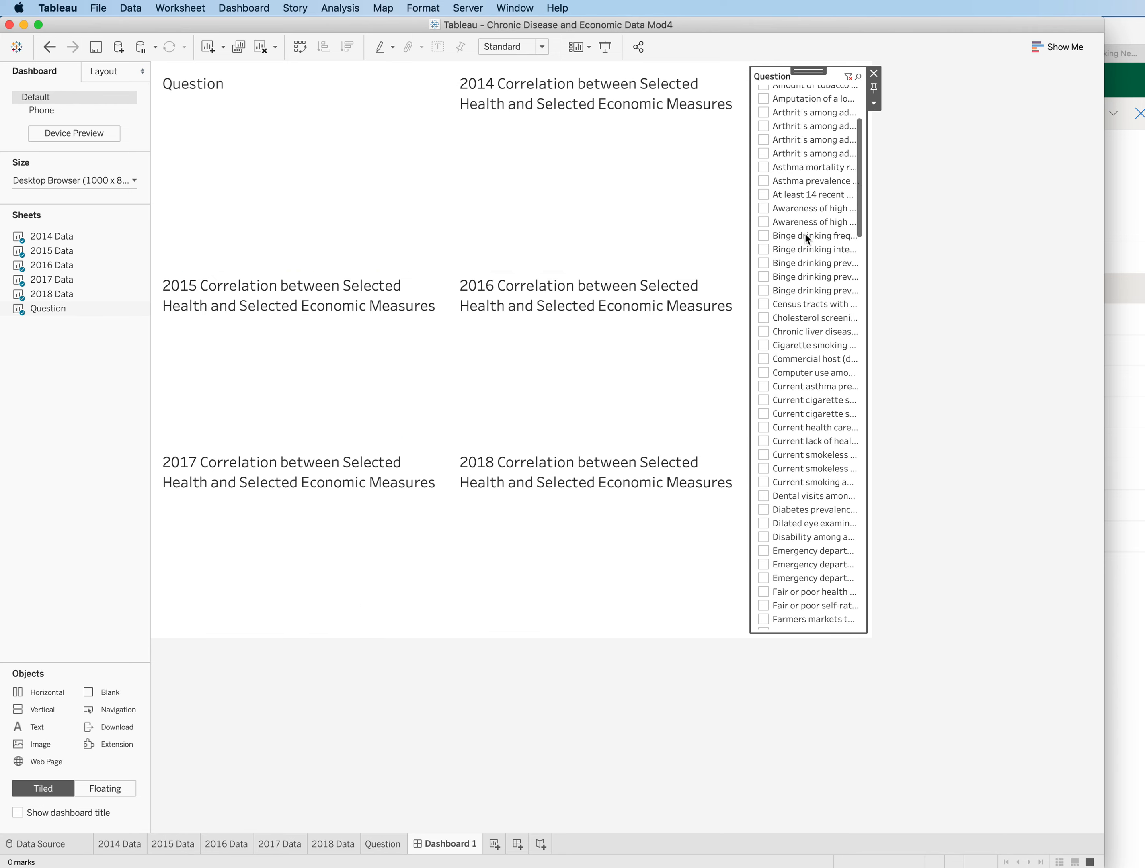
scroll(790, 369, down, 5)
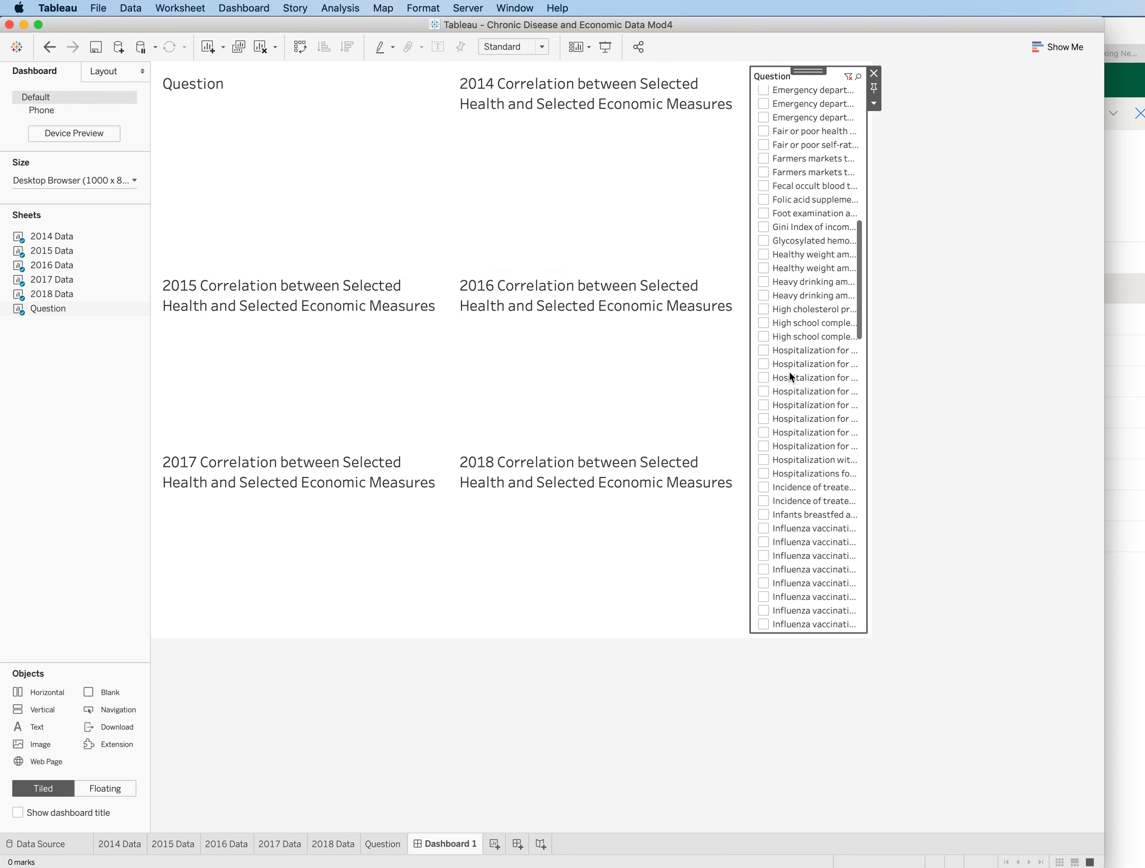
click(763, 528)
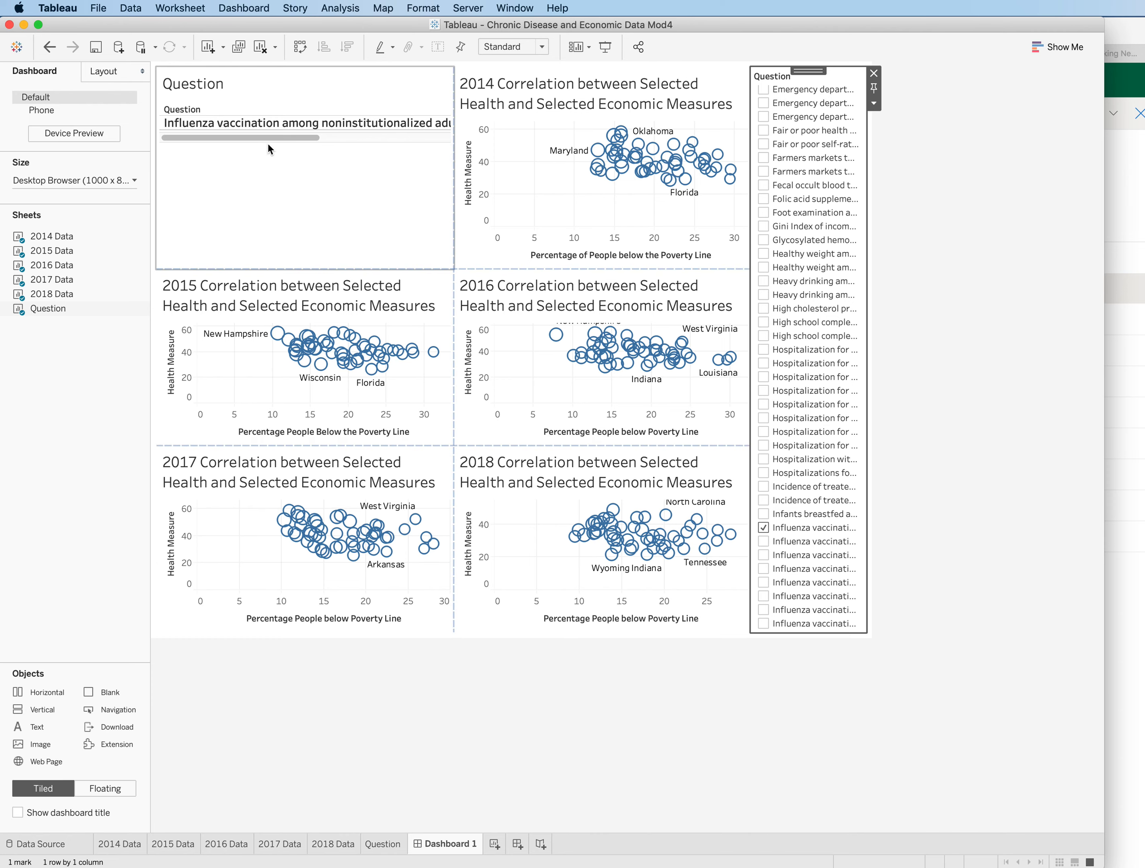
drag(271, 137, 406, 142)
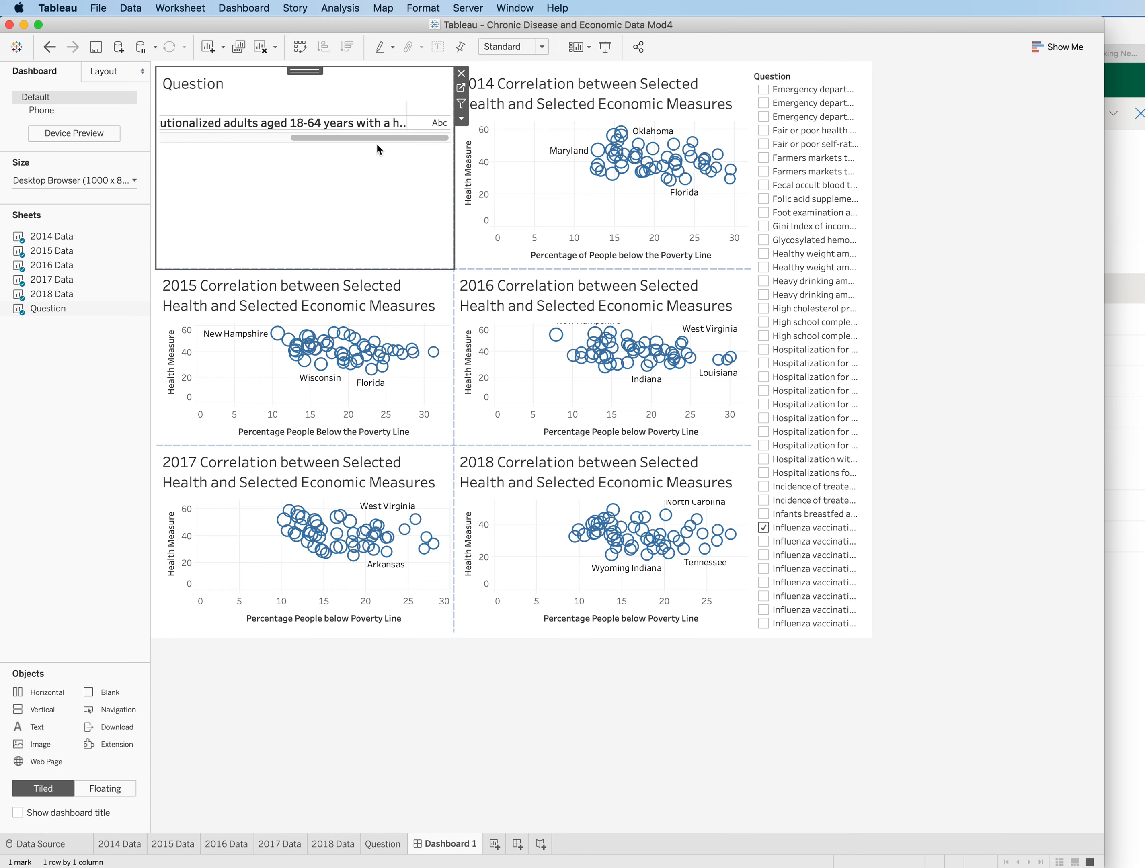
drag(377, 140, 192, 135)
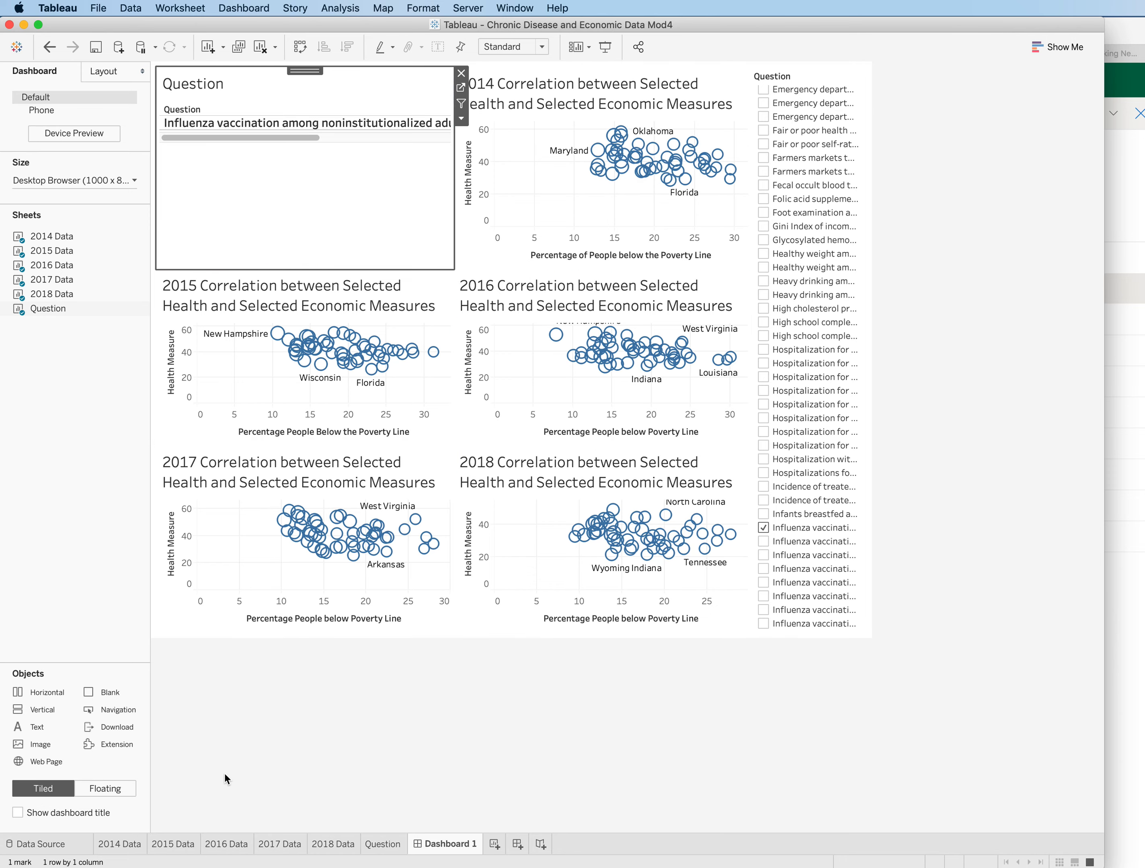
Step: Shorten the chart title on the 2014 Data worksheet to just 2014
click(120, 845)
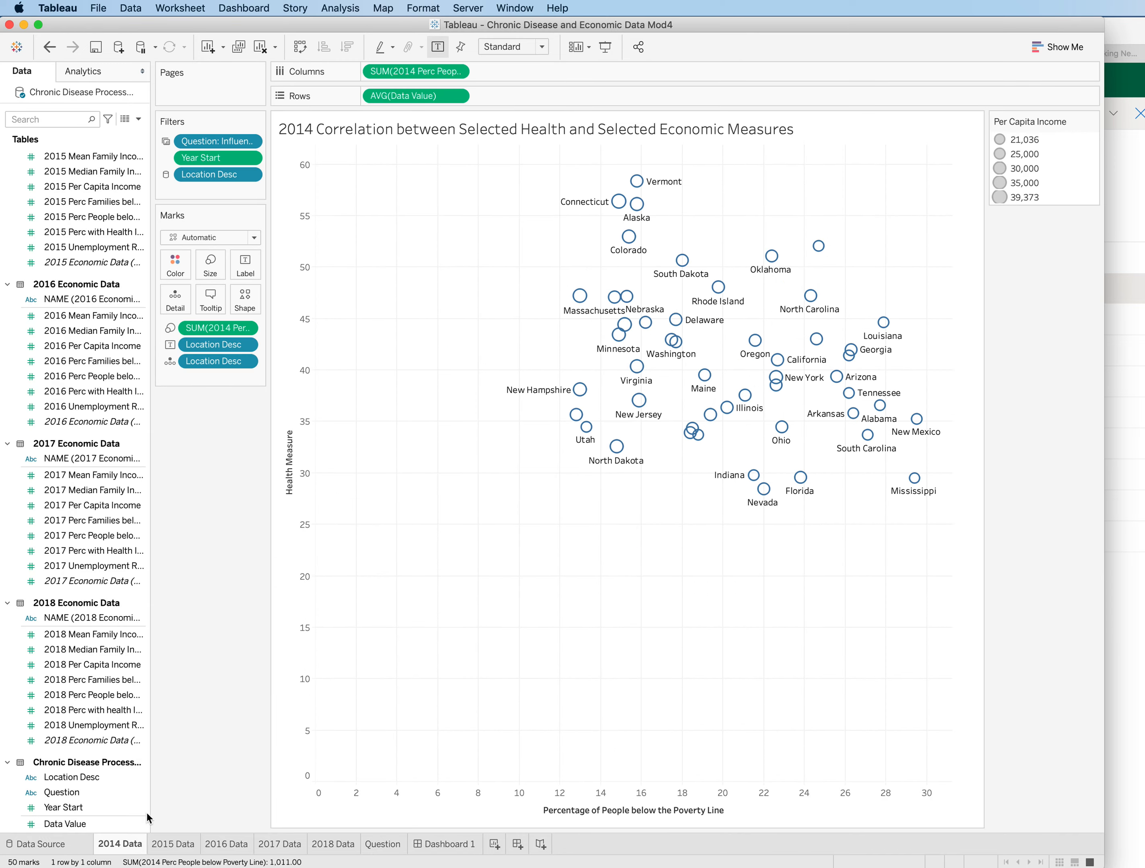
double_click(354, 130)
drag(433, 373, 537, 394)
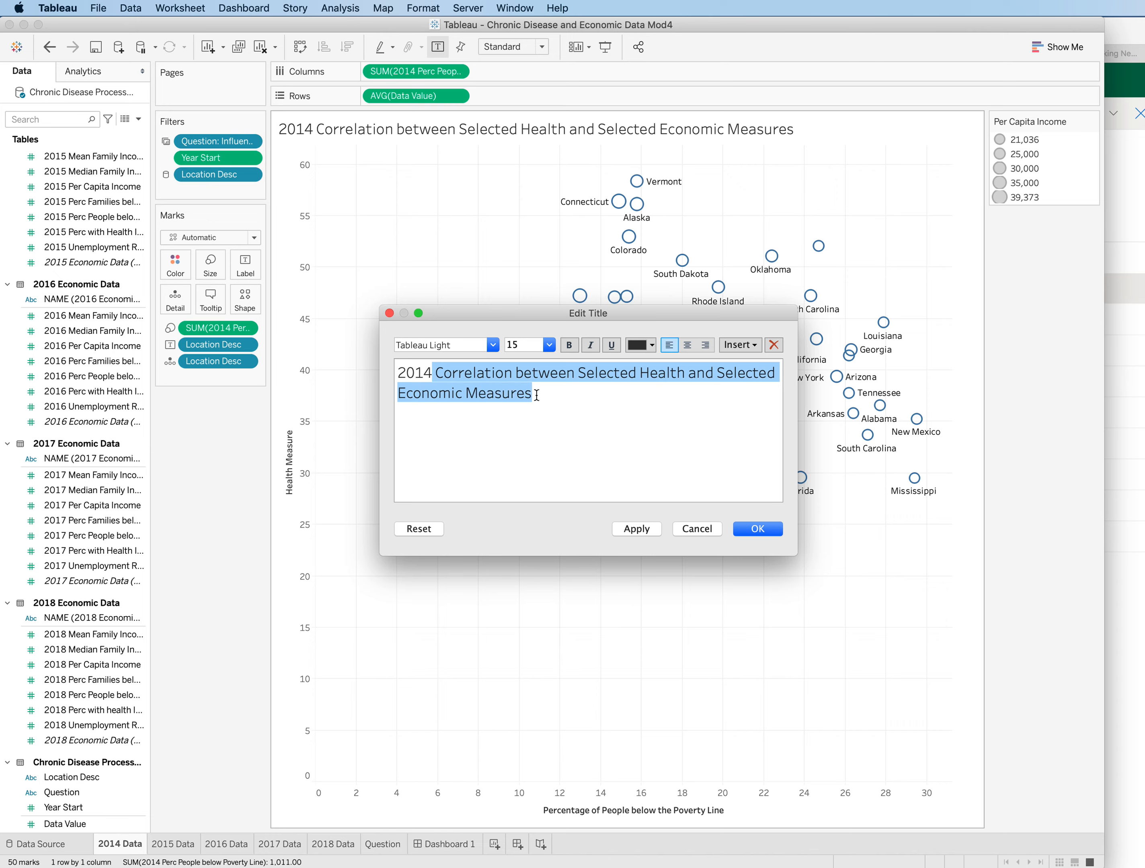
key(BackSpace)
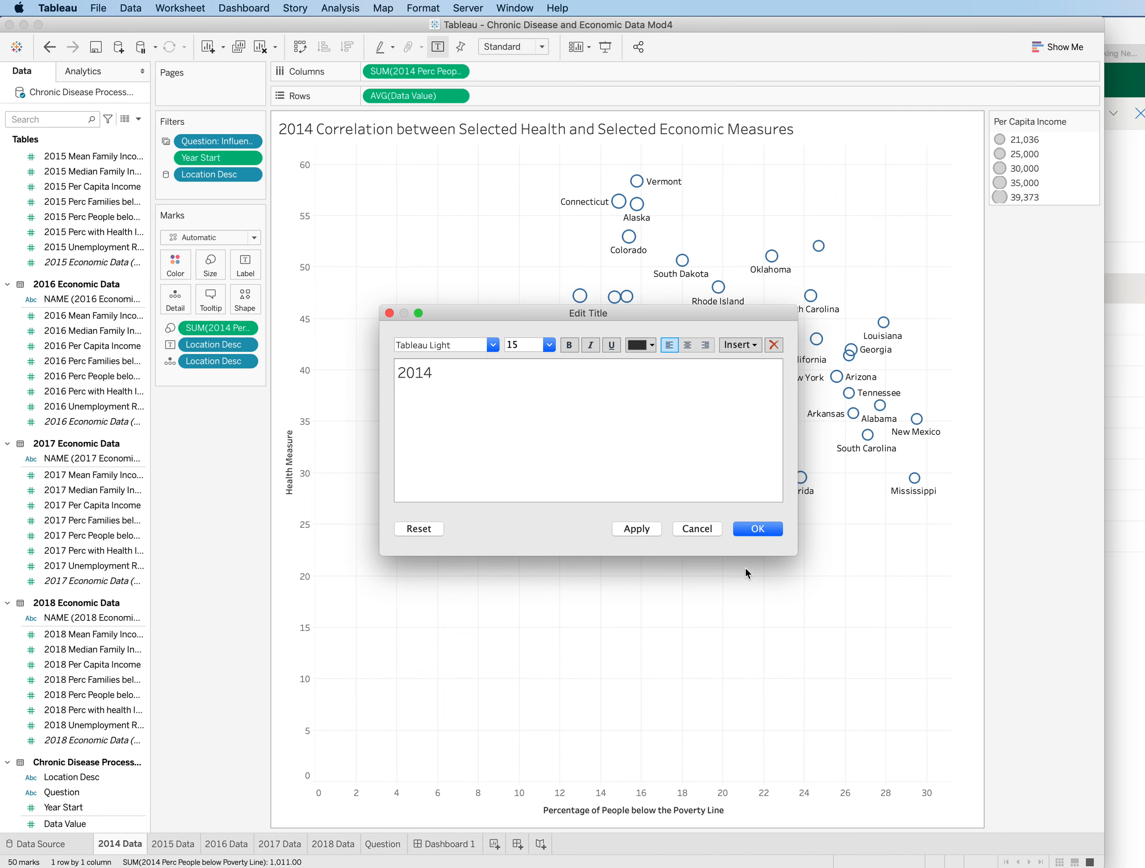
click(758, 527)
Step: Shorten the chart title on the 2015 Data worksheet to just 2015
click(177, 845)
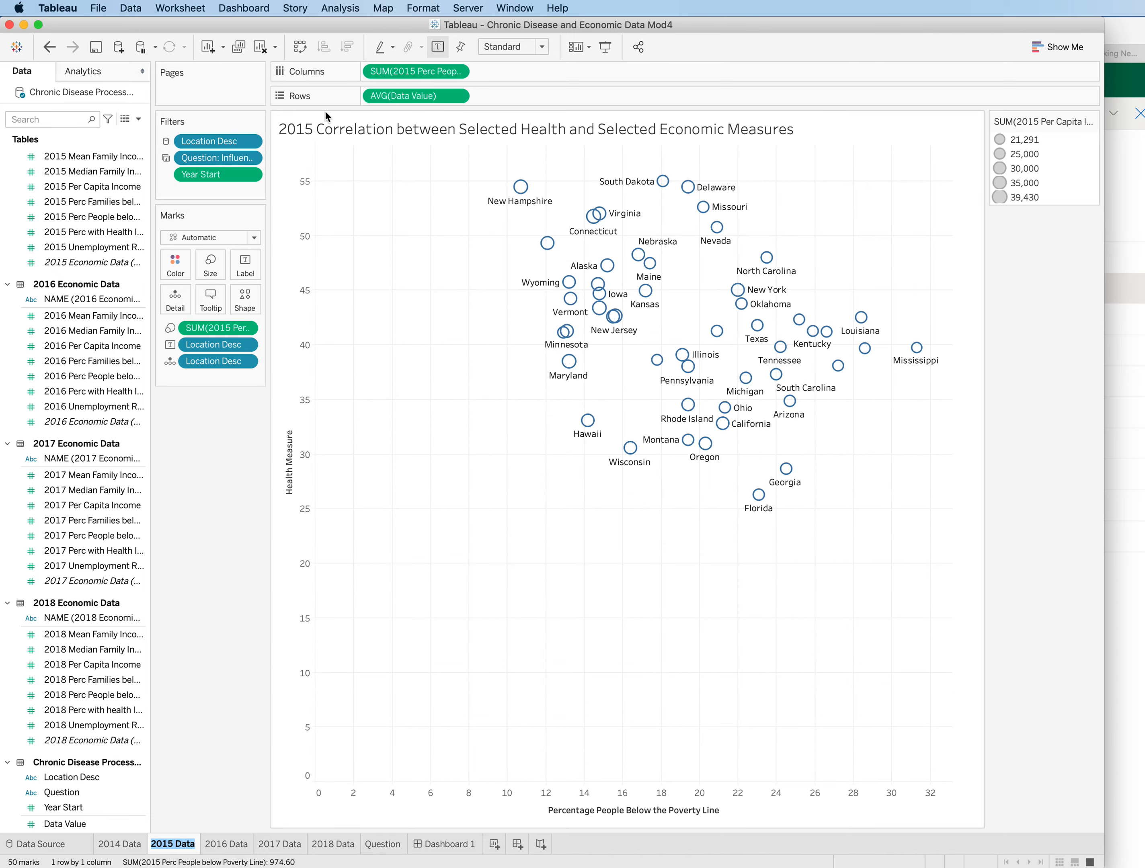
double_click(327, 129)
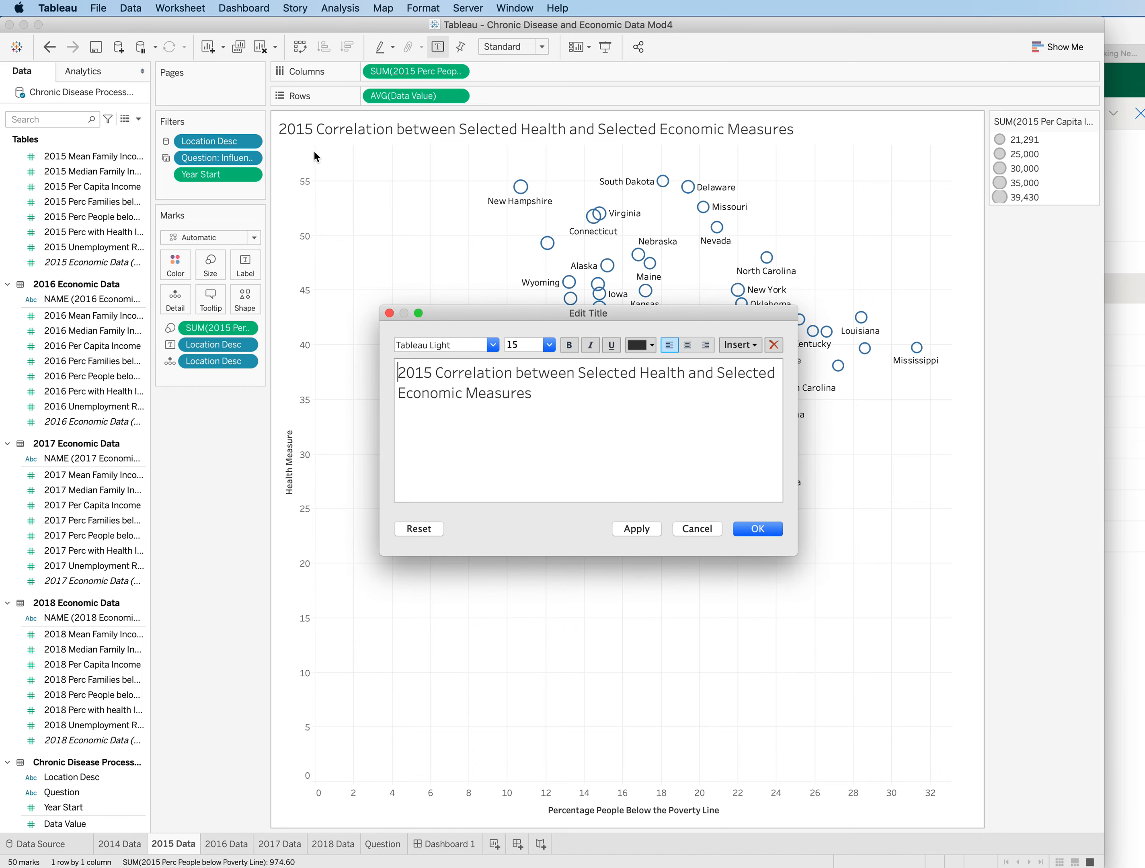
drag(434, 372, 560, 386)
key(BackSpace)
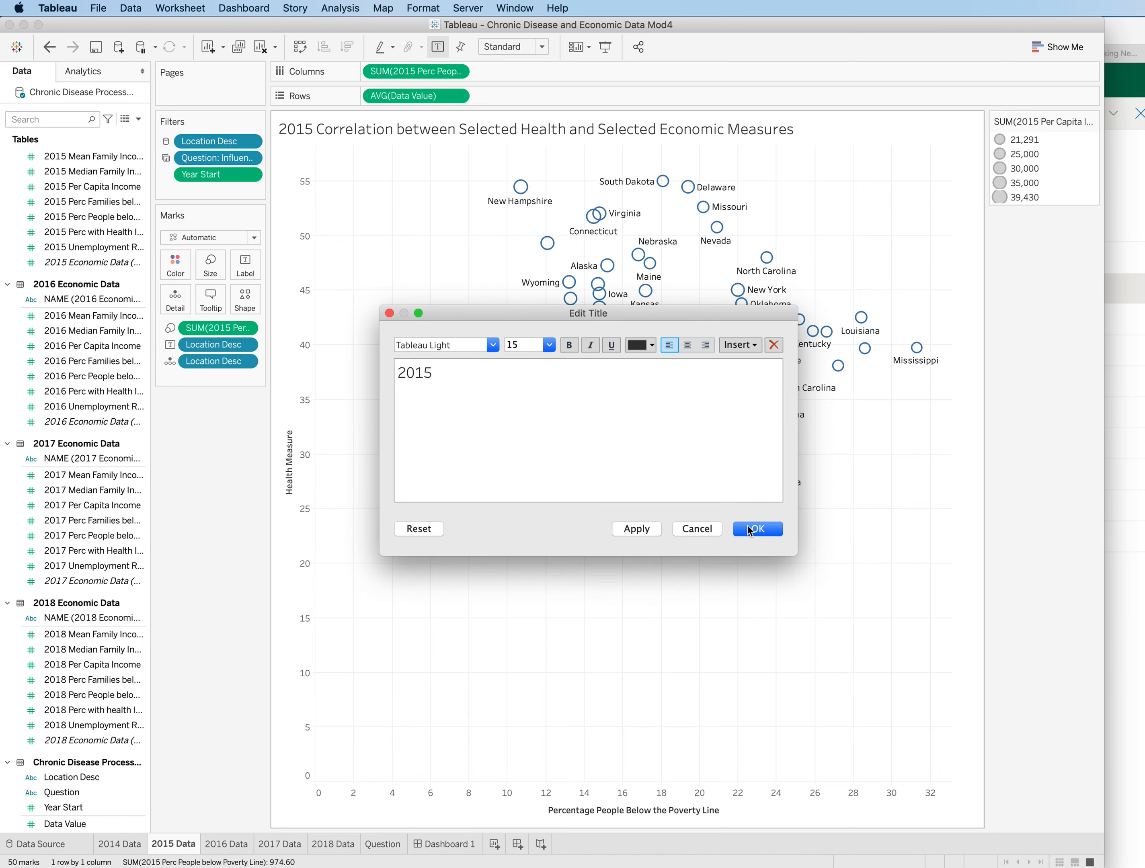
click(751, 529)
Step: Shorten the chart title on the 2016 Data worksheet to just 2016
click(224, 846)
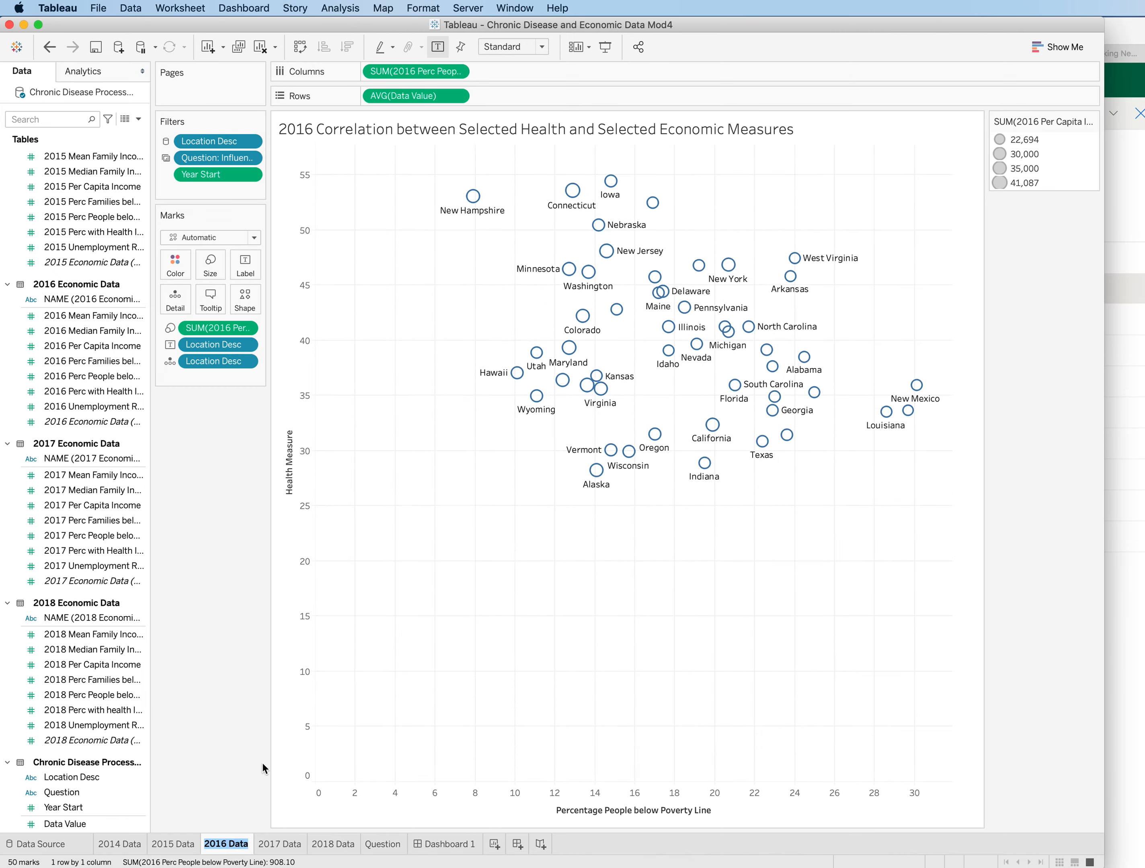
double_click(335, 131)
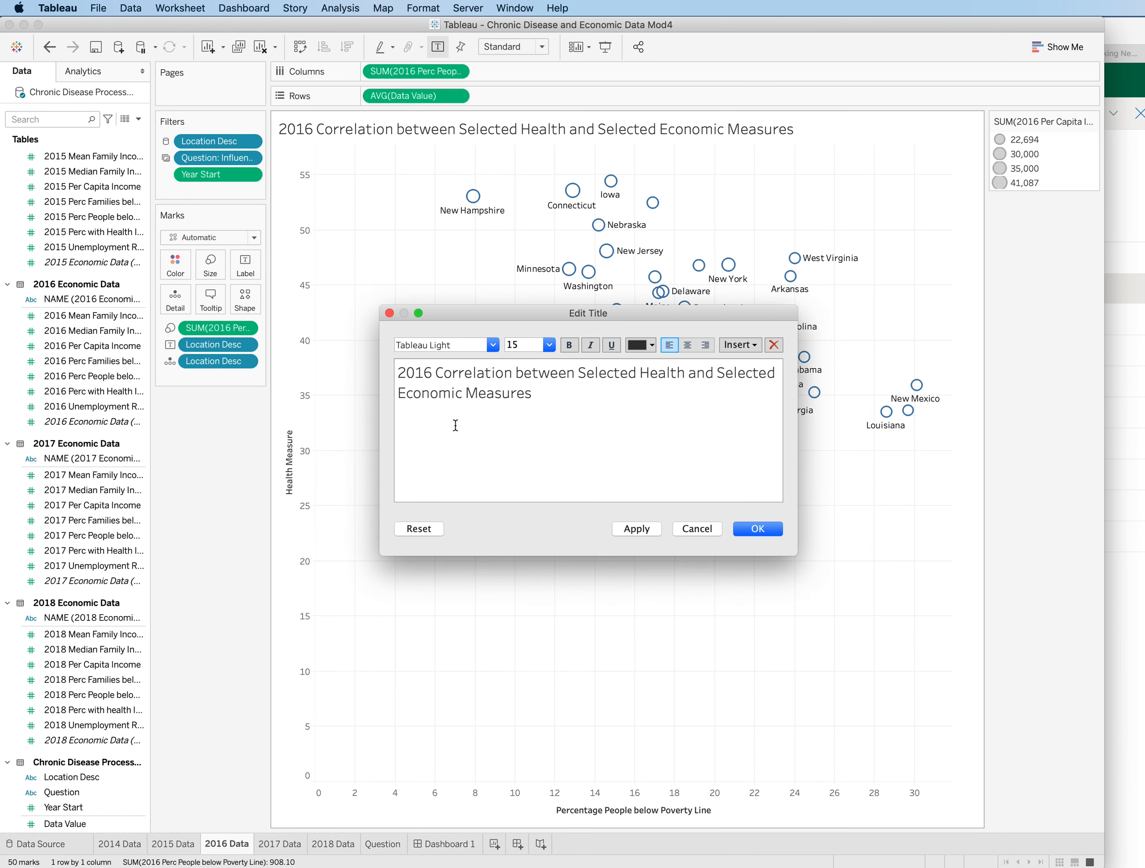
drag(433, 373, 542, 396)
key(BackSpace)
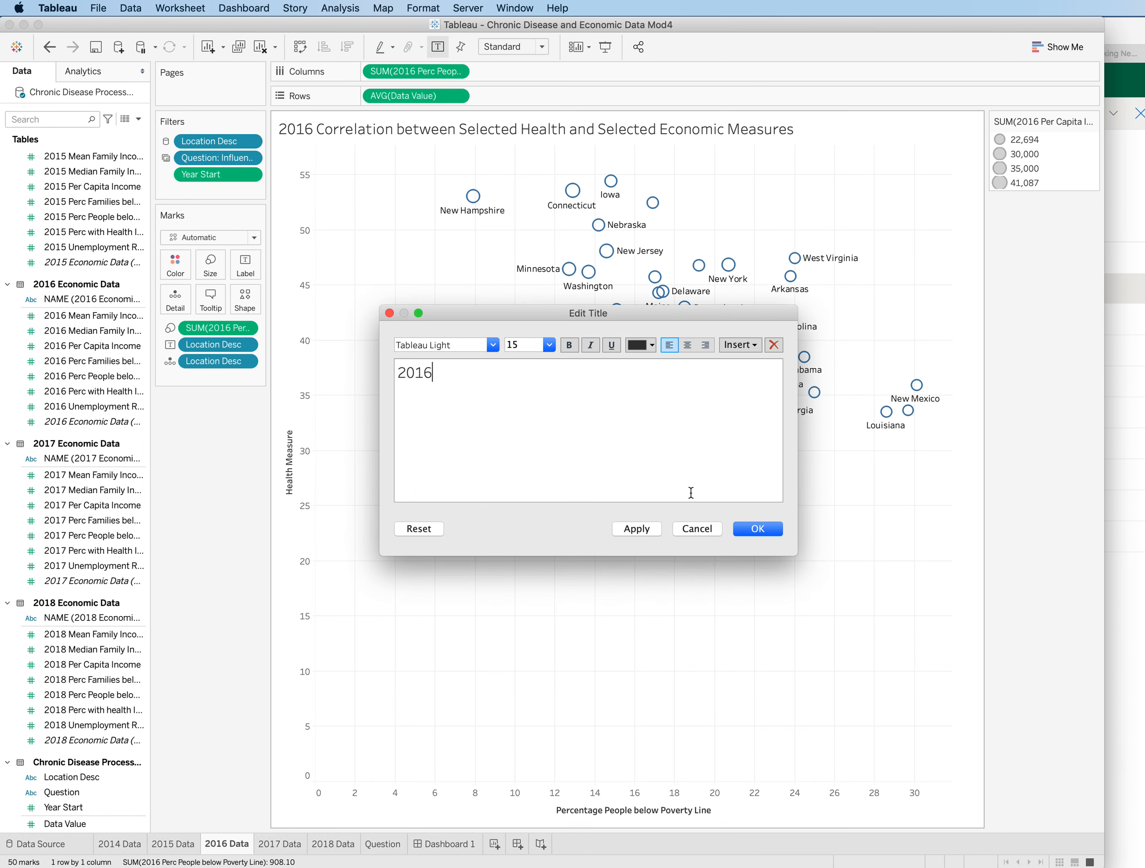
click(757, 530)
Step: Shorten the chart title on the 2017 Data worksheet to just 2017
click(268, 845)
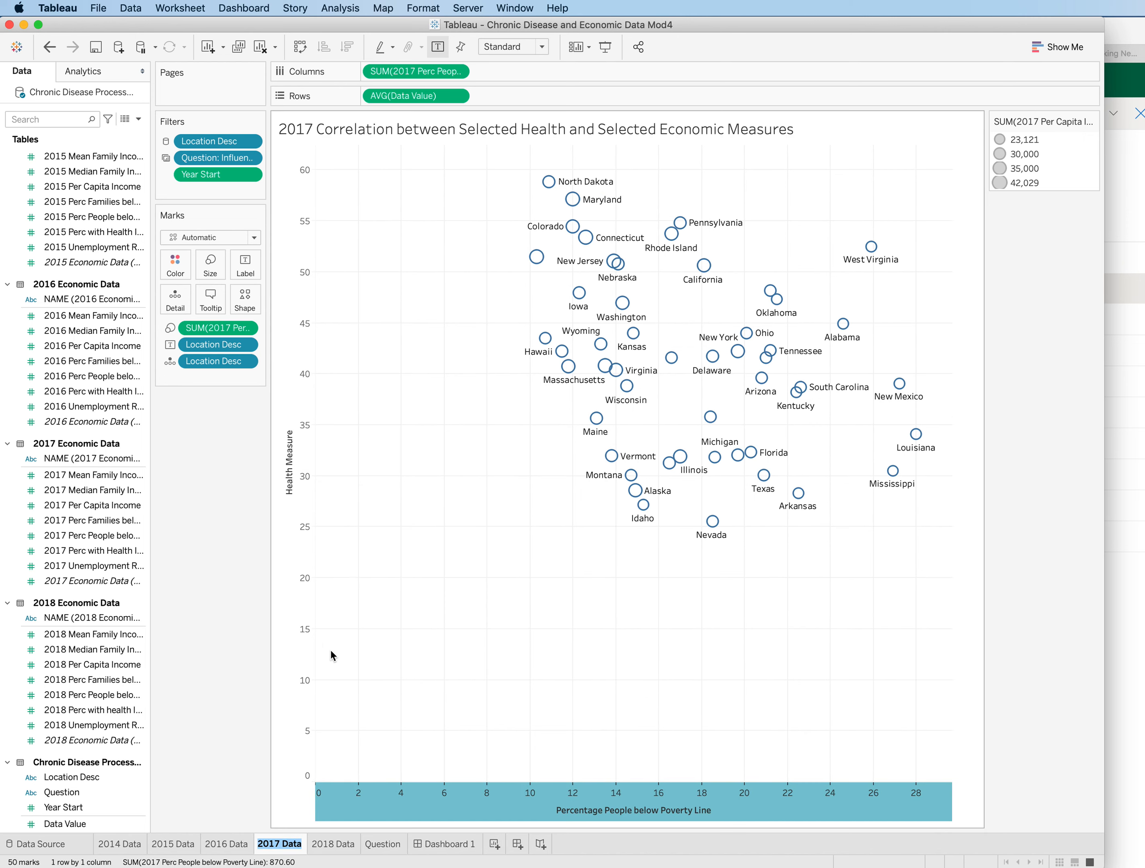
double_click(334, 134)
drag(432, 373, 536, 393)
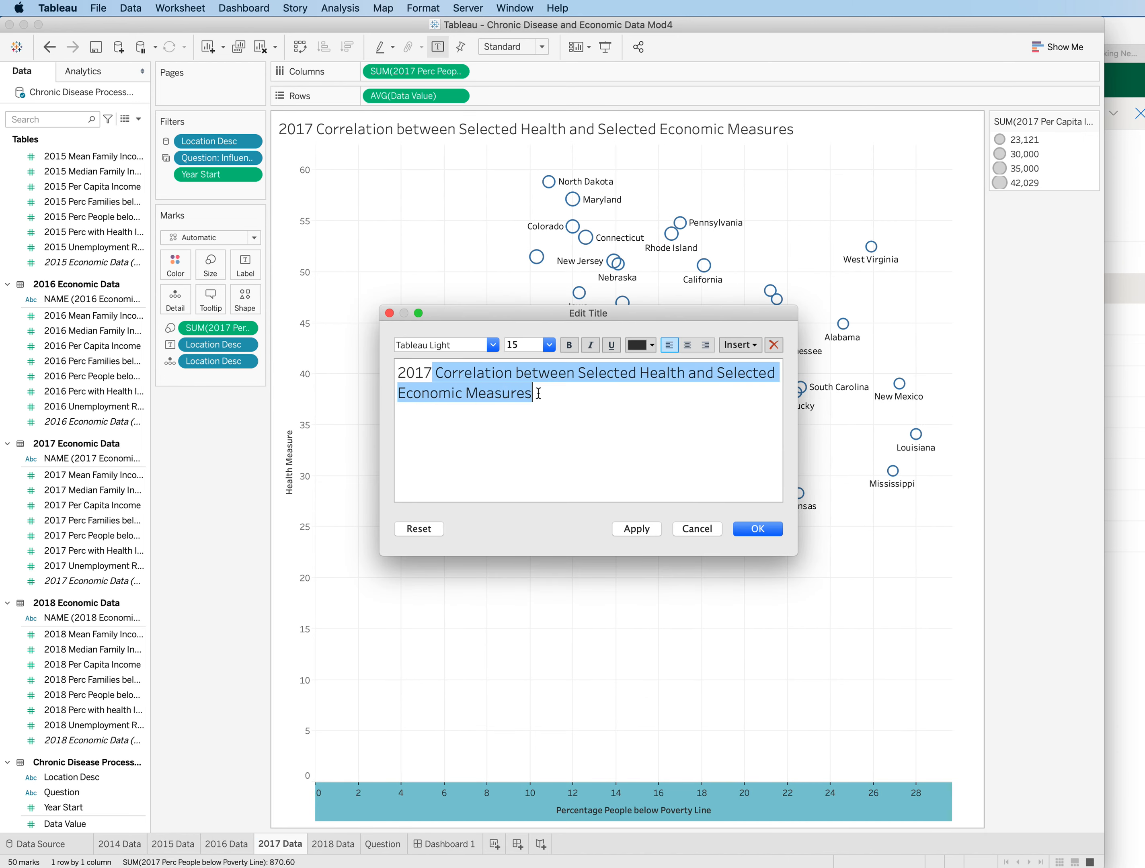
key(BackSpace)
click(757, 529)
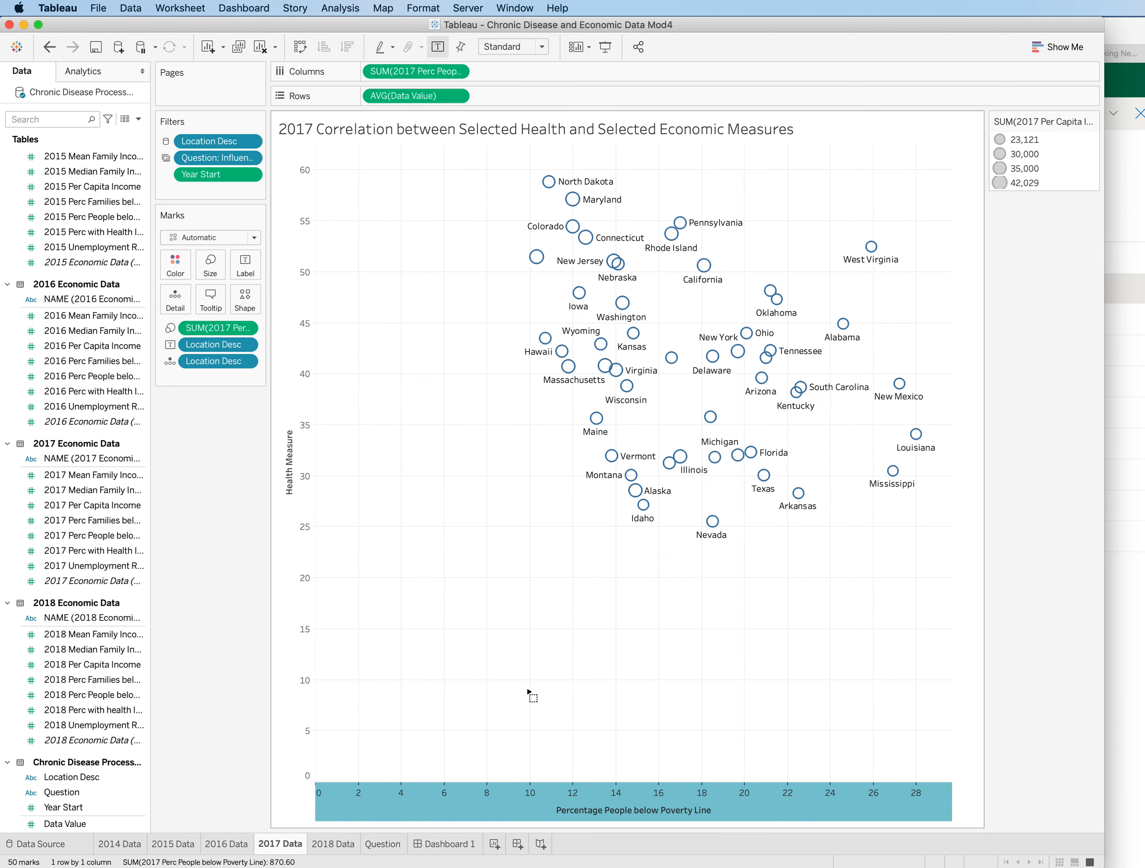
Step: Shorten the chart title on the 2018 Data worksheet to just 2018 and return to Dashboard 1
click(333, 844)
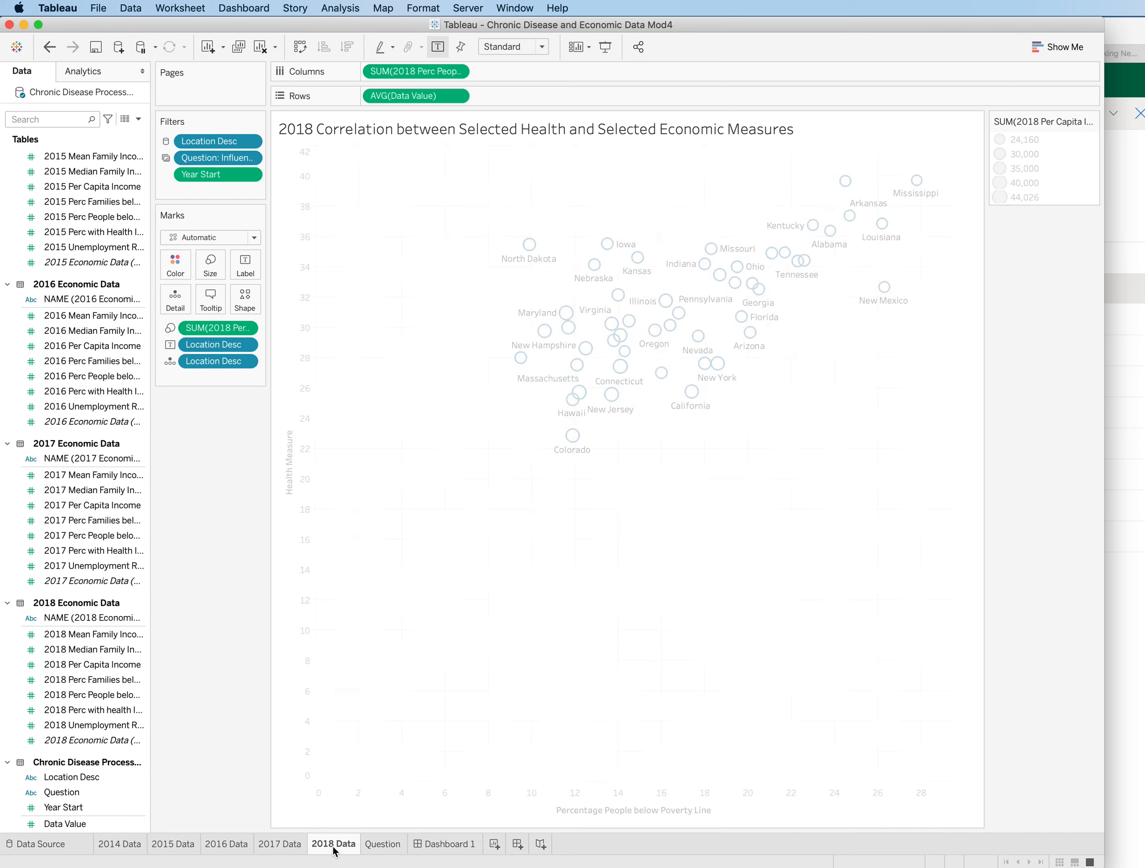
double_click(319, 130)
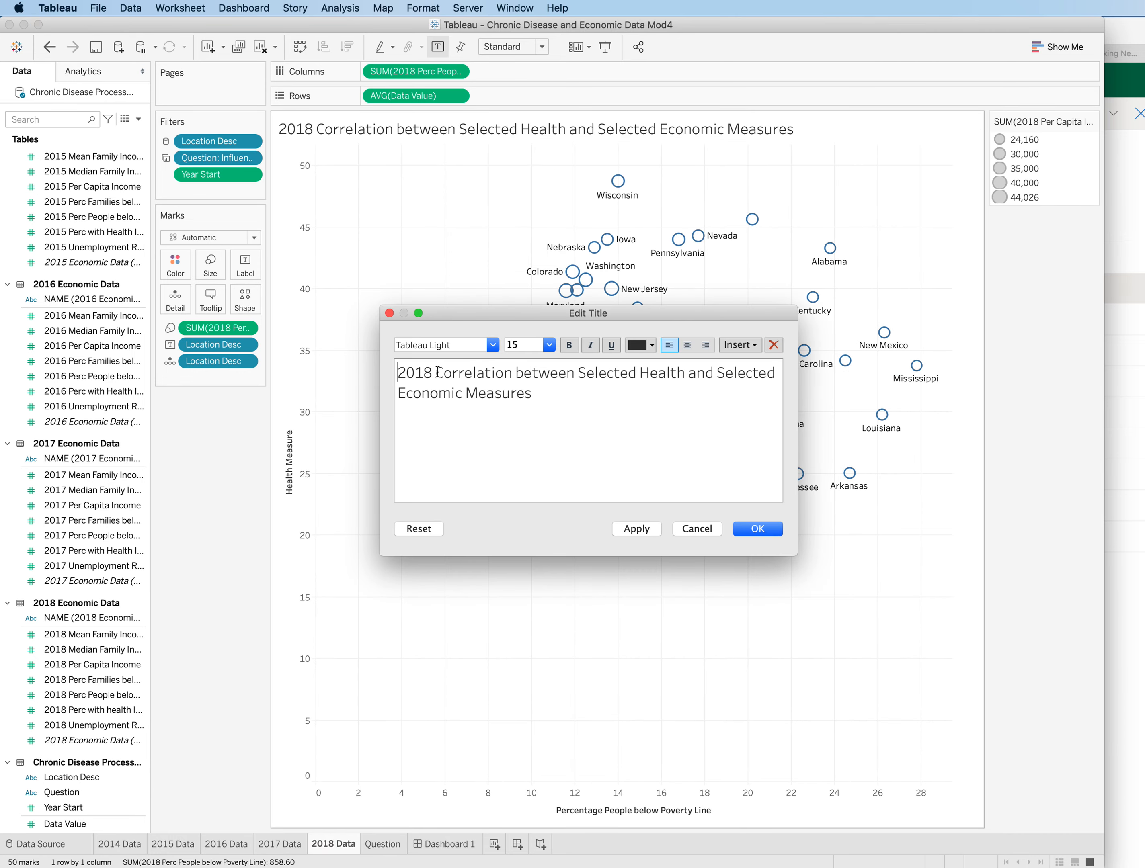
drag(433, 373, 566, 397)
key(BackSpace)
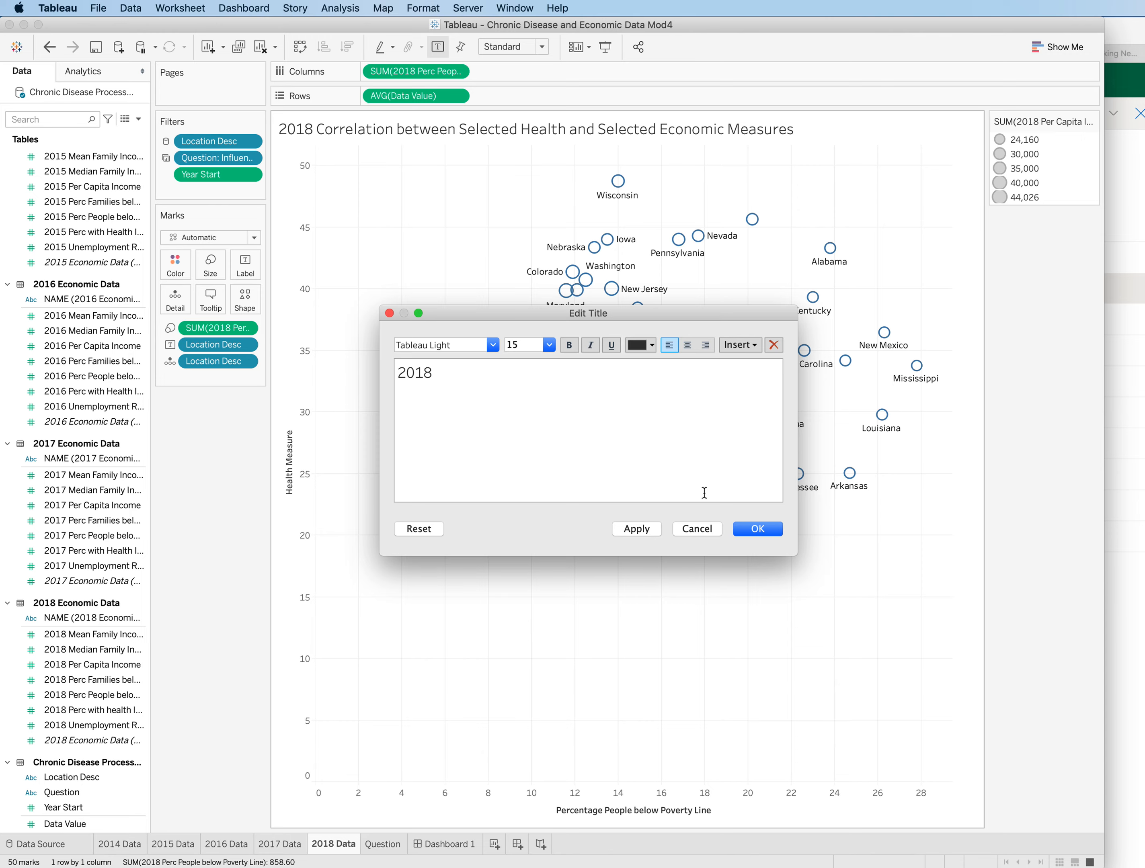
click(750, 530)
click(438, 842)
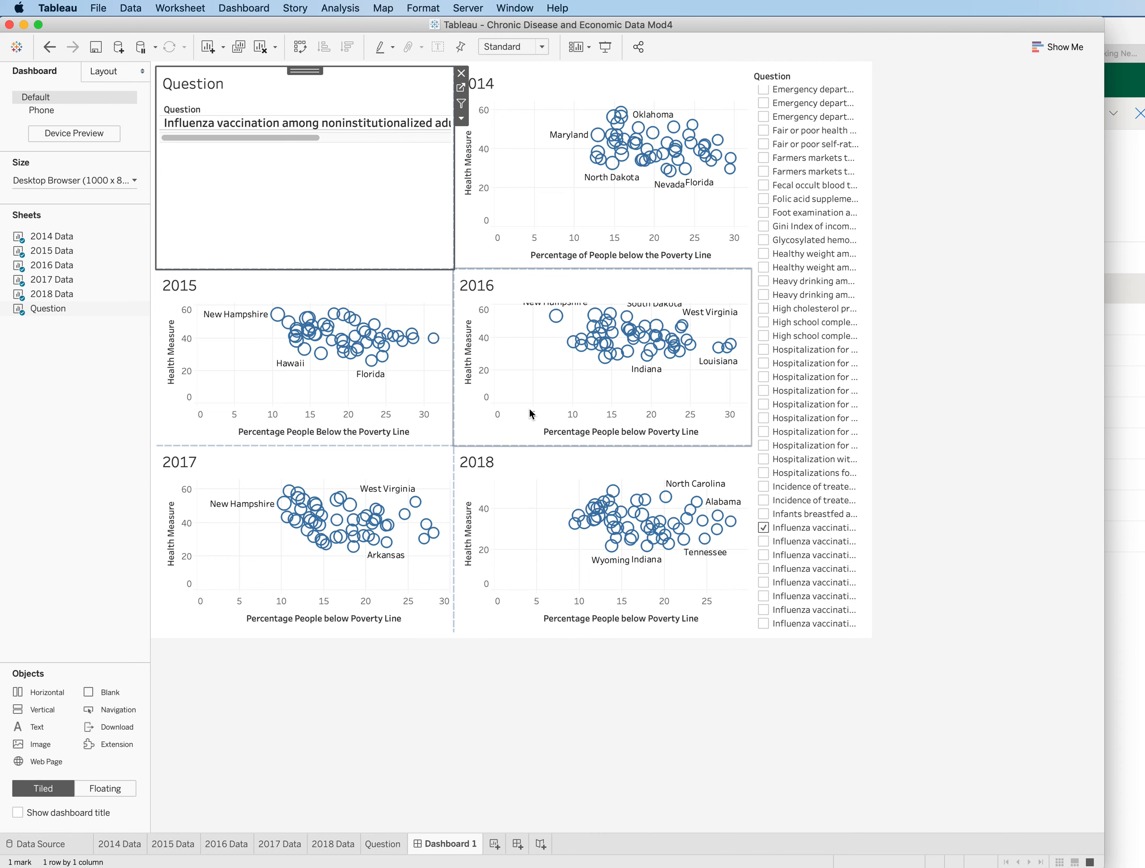
Step: Give the poverty-line percentage axis on the 2014 Data worksheet a fixed range from 7 to 33
click(122, 845)
right_click(643, 811)
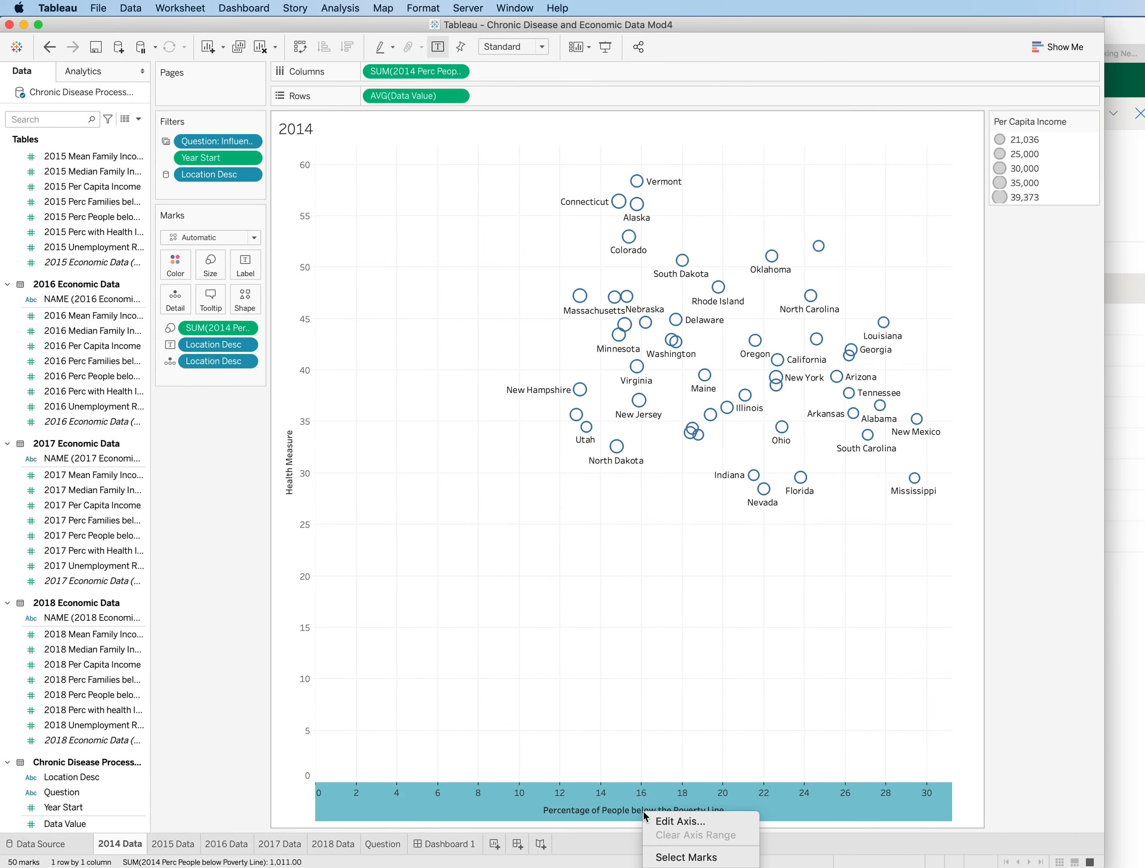
click(677, 823)
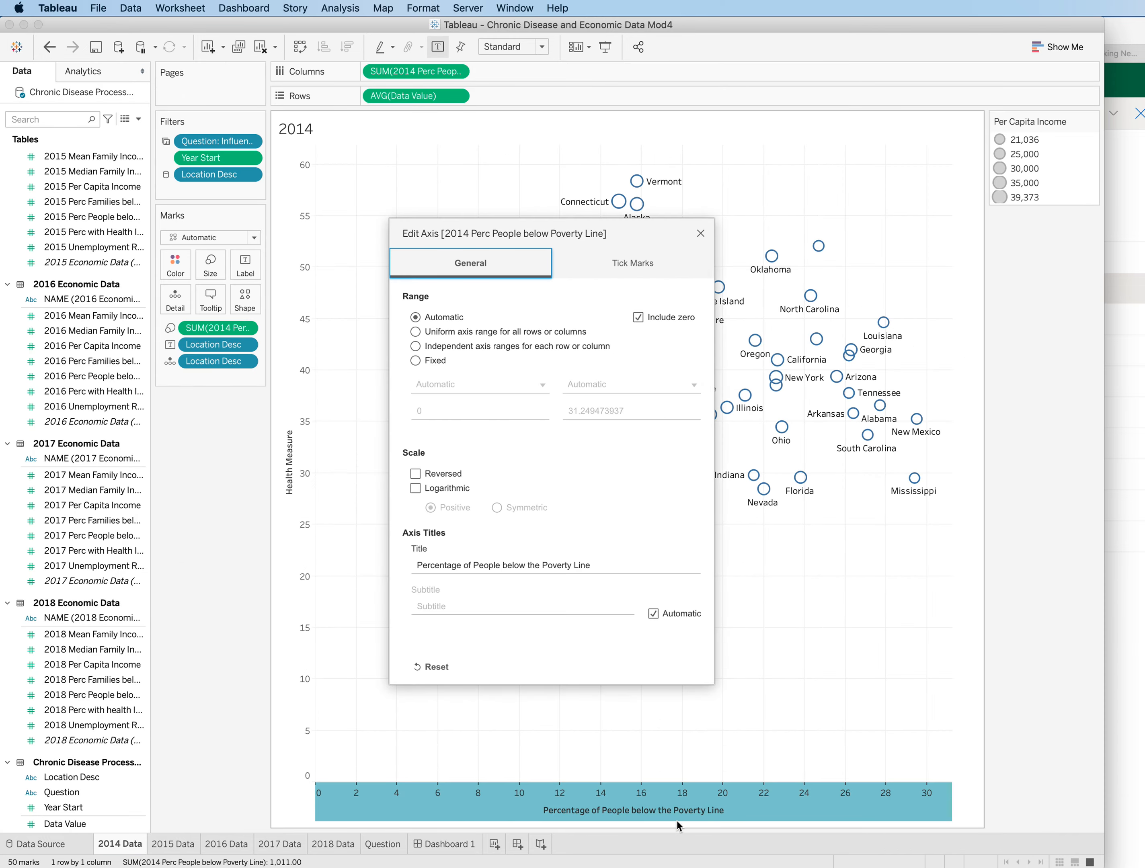
click(414, 361)
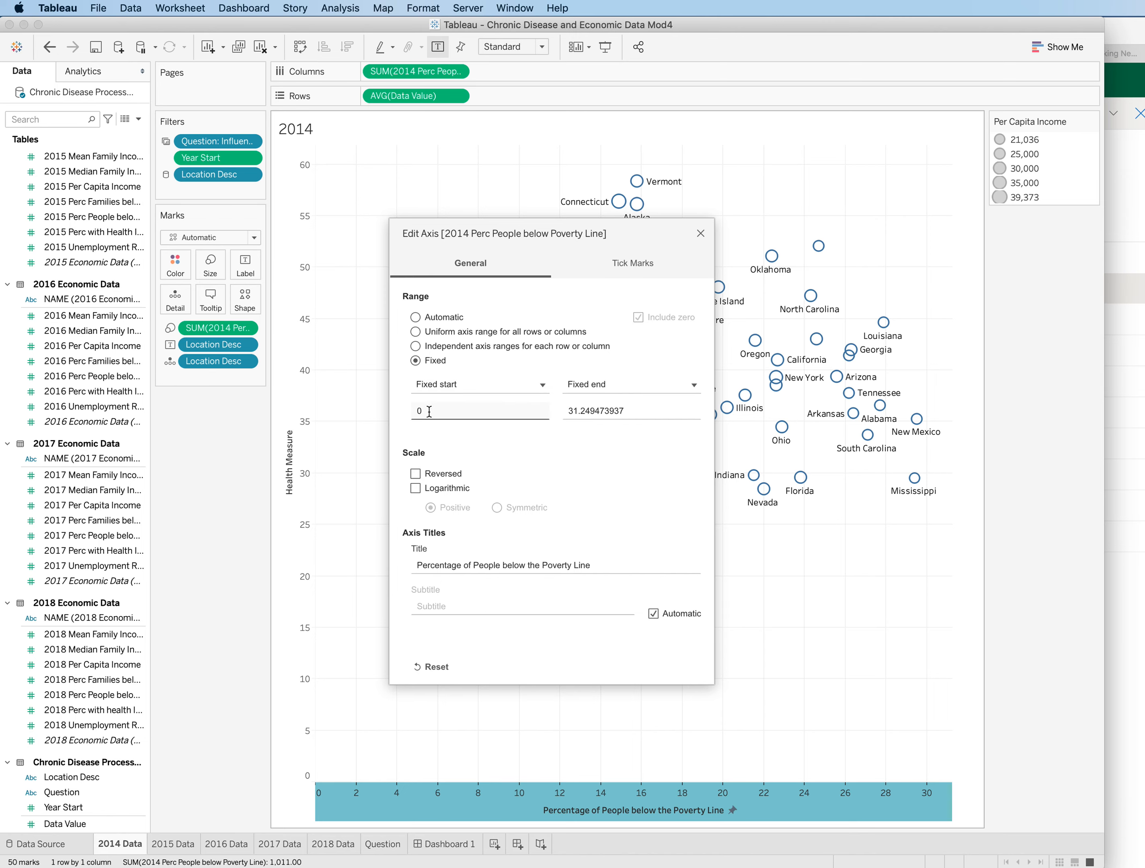
click(412, 411)
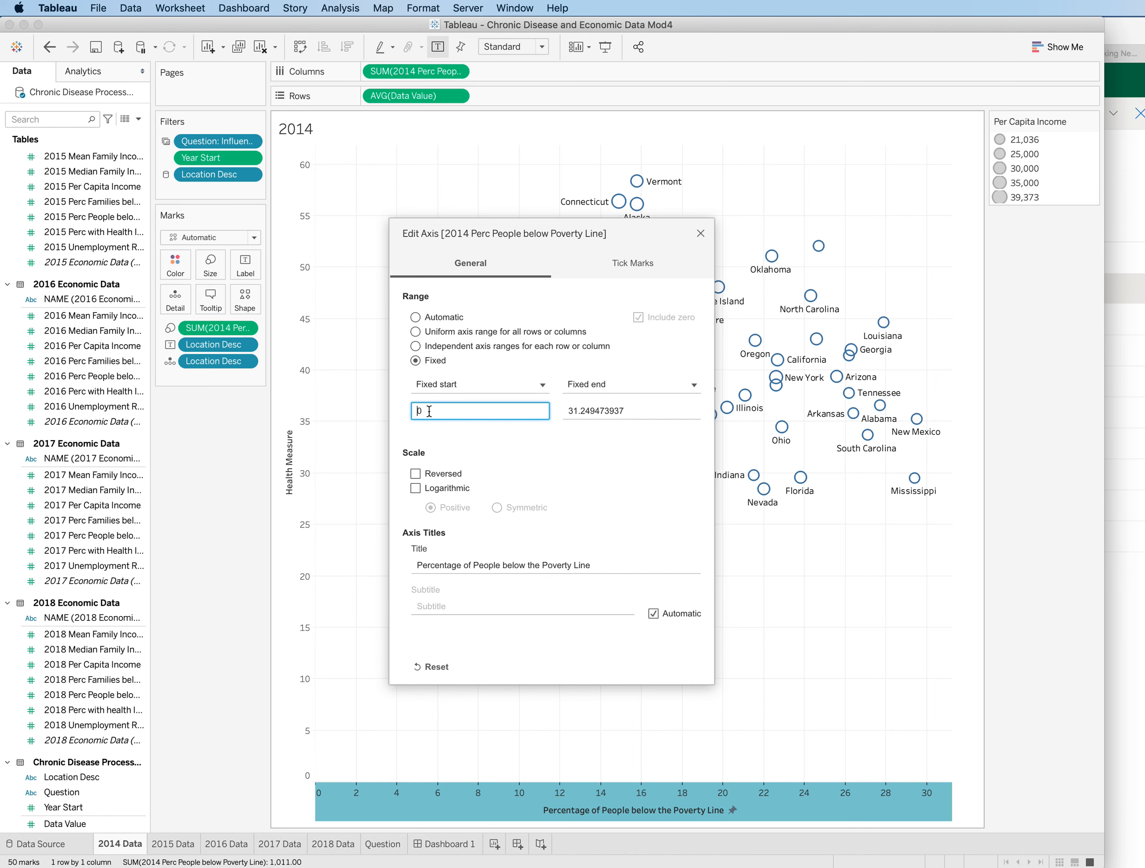
drag(428, 411, 407, 412)
text(7)
drag(633, 411, 560, 419)
text(77)
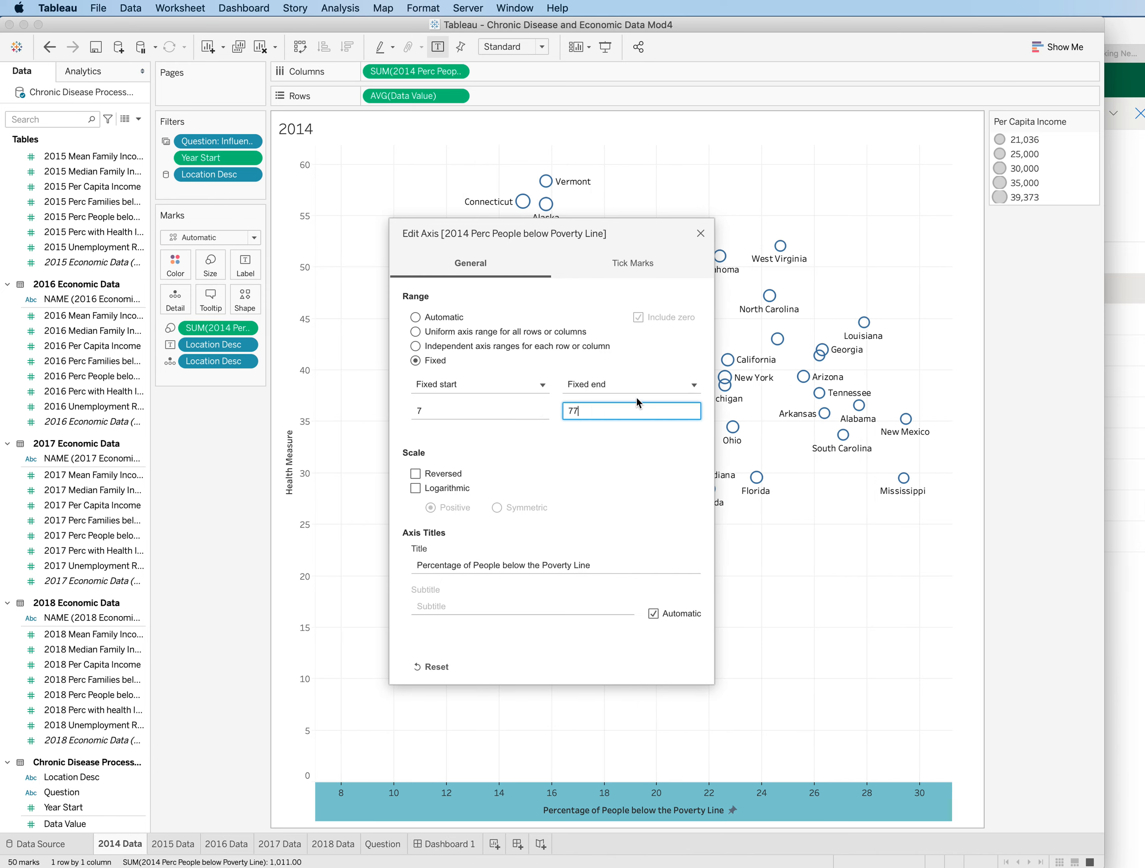
key(BackSpace)
key(BackSpace)
text(33)
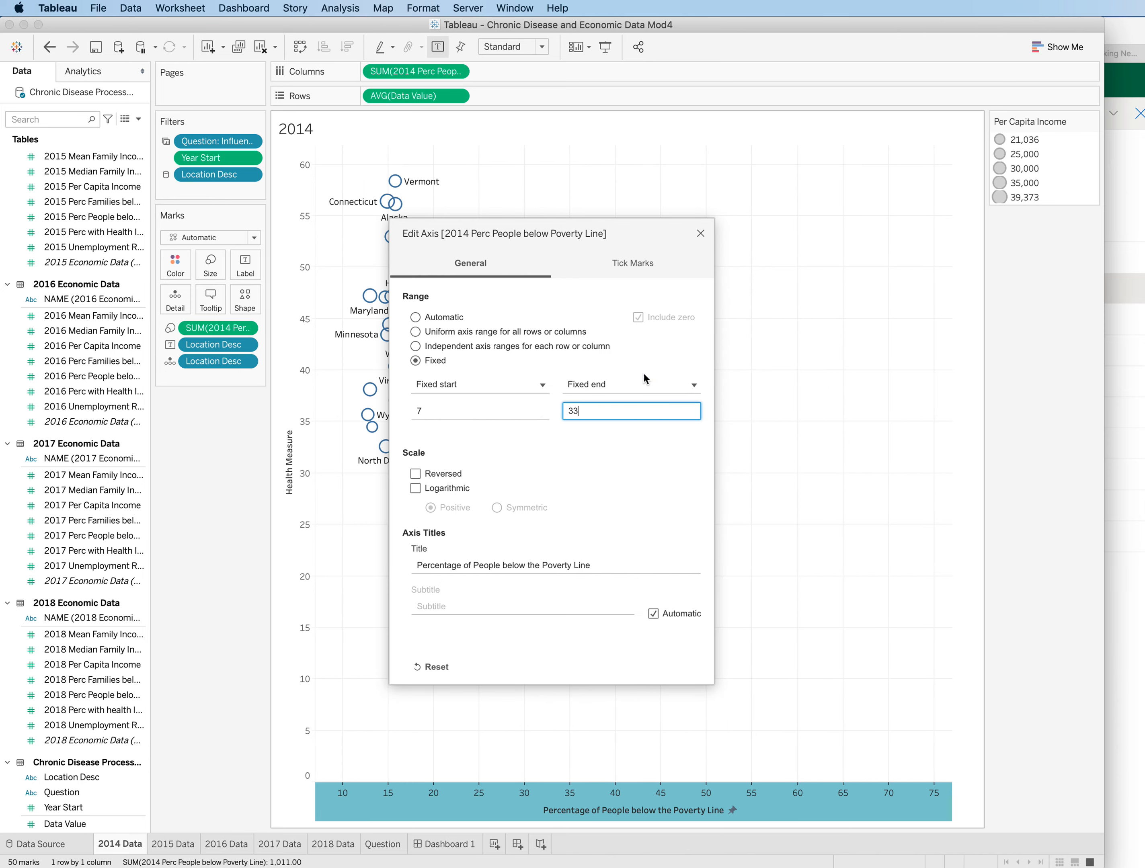
click(701, 233)
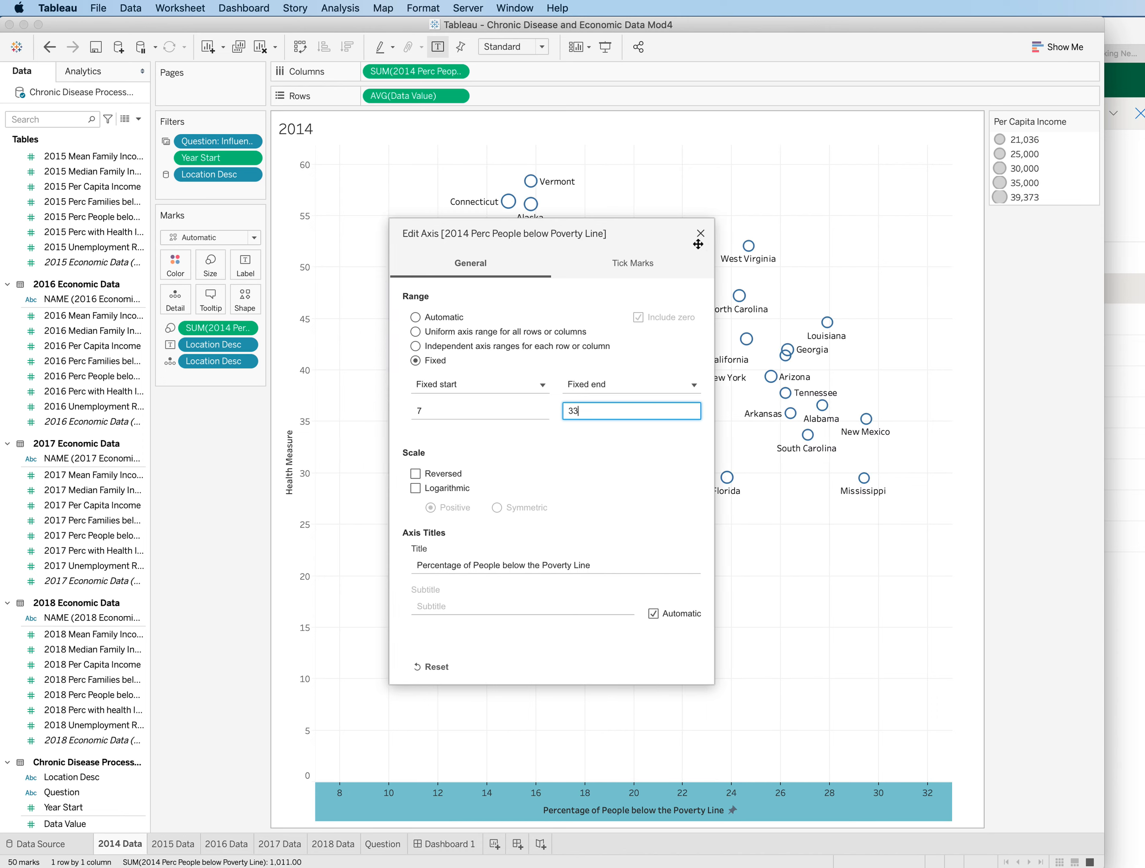
Step: Give the poverty-line percentage axis on the 2015 Data worksheet a fixed range from 7 to 34
click(172, 844)
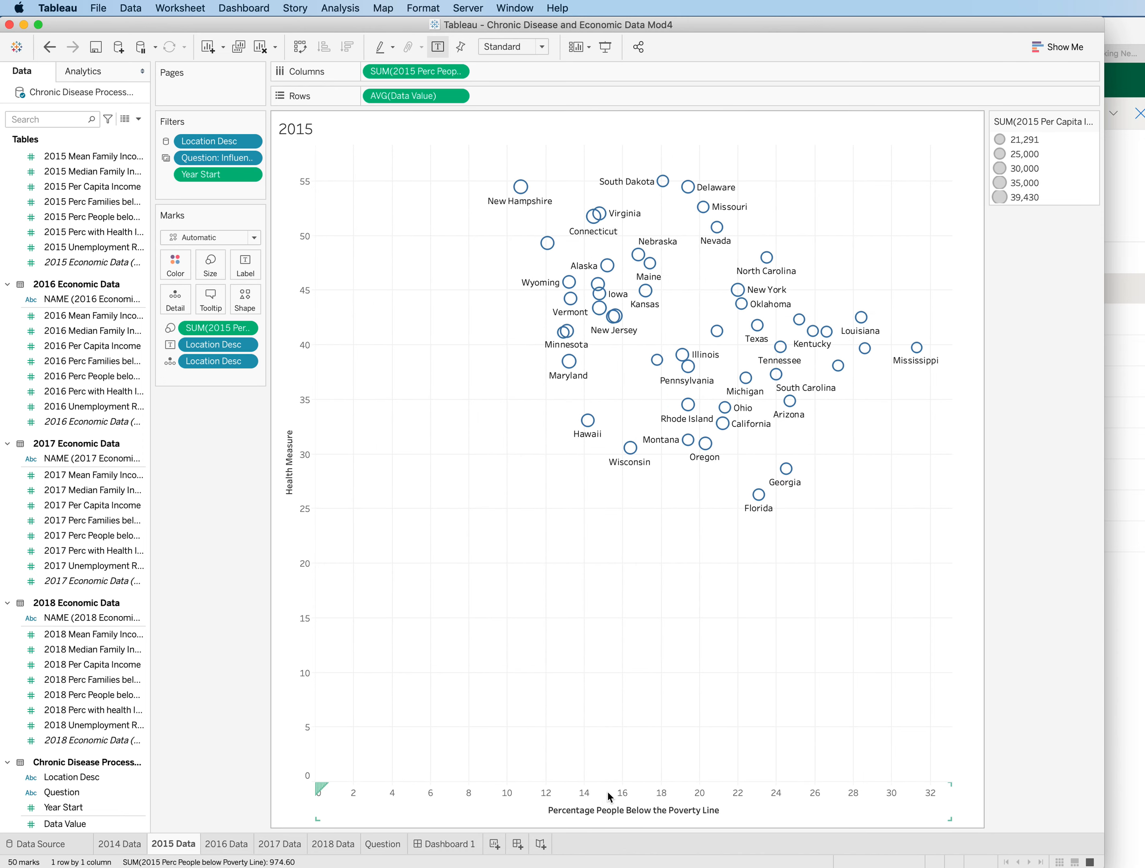
right_click(617, 812)
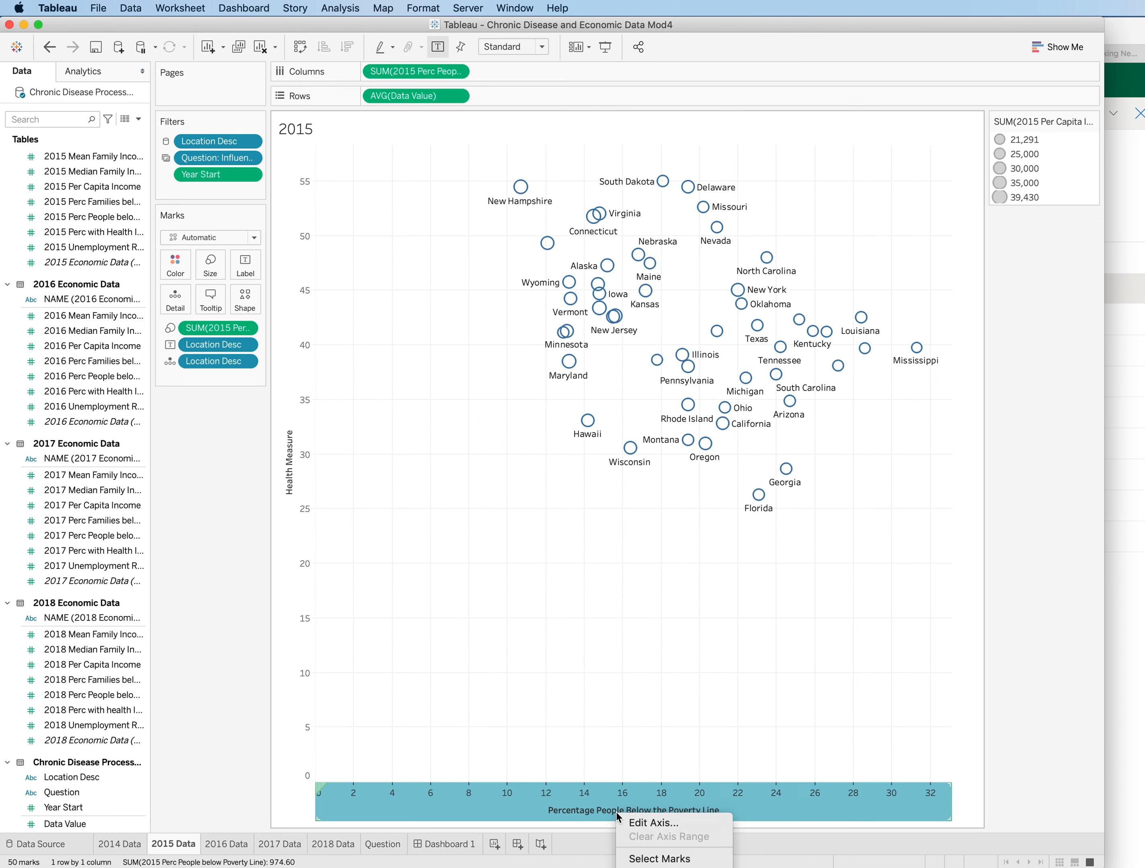
click(648, 821)
click(415, 360)
click(437, 407)
click(438, 406)
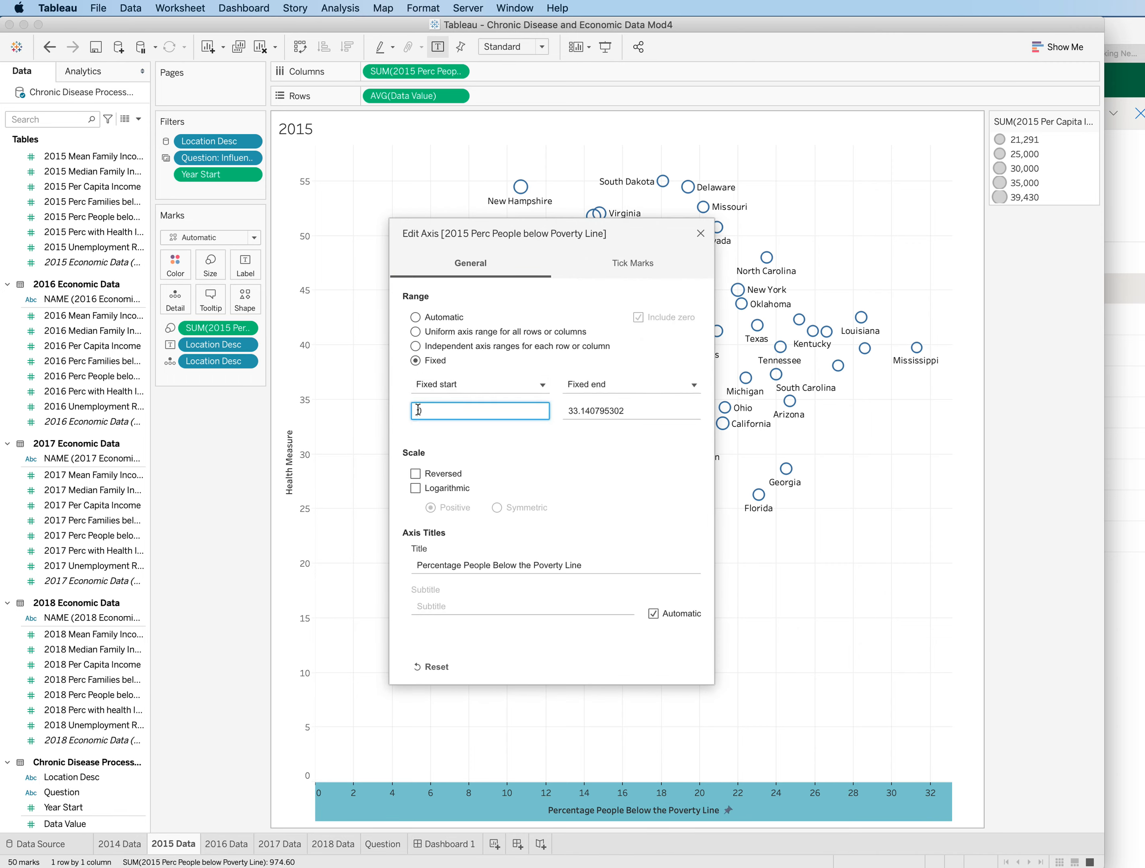
click(639, 412)
drag(639, 412, 555, 414)
text(34)
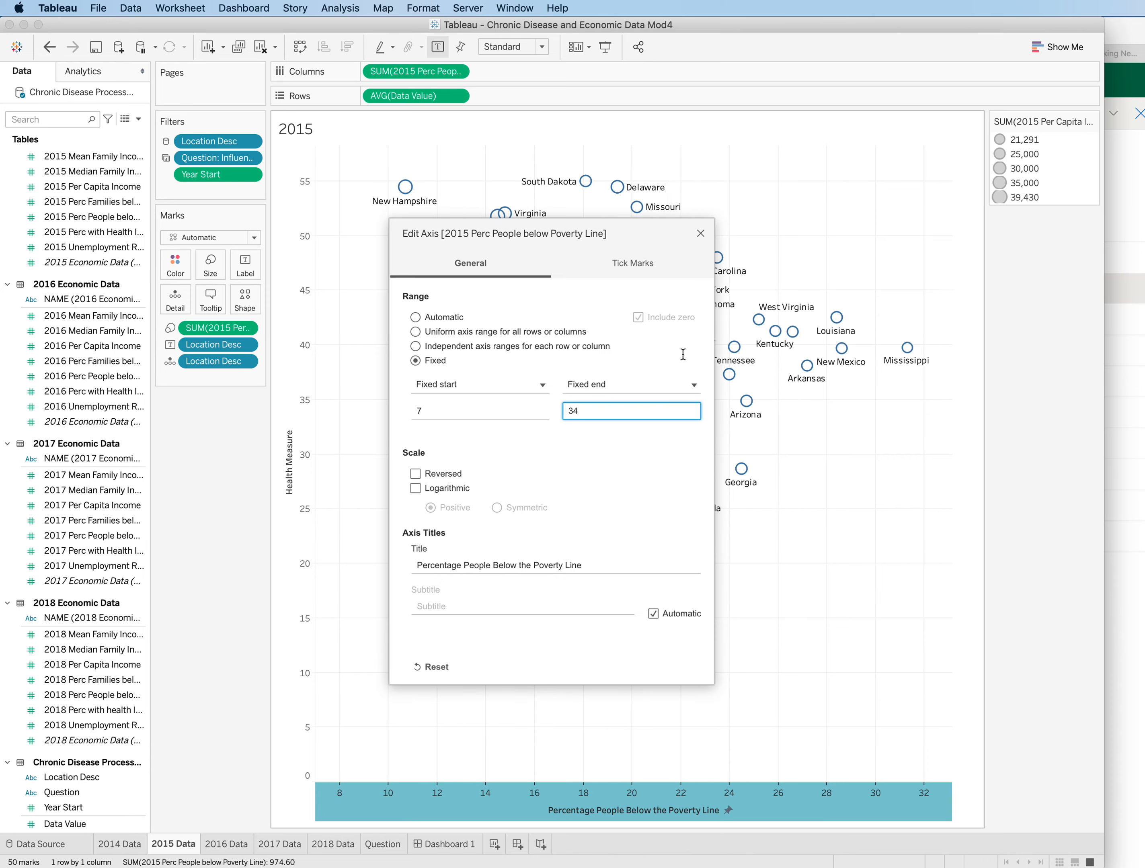
click(700, 233)
Step: Change the fixed end of the poverty-line percentage axis on the 2014 Data worksheet to 34
click(122, 844)
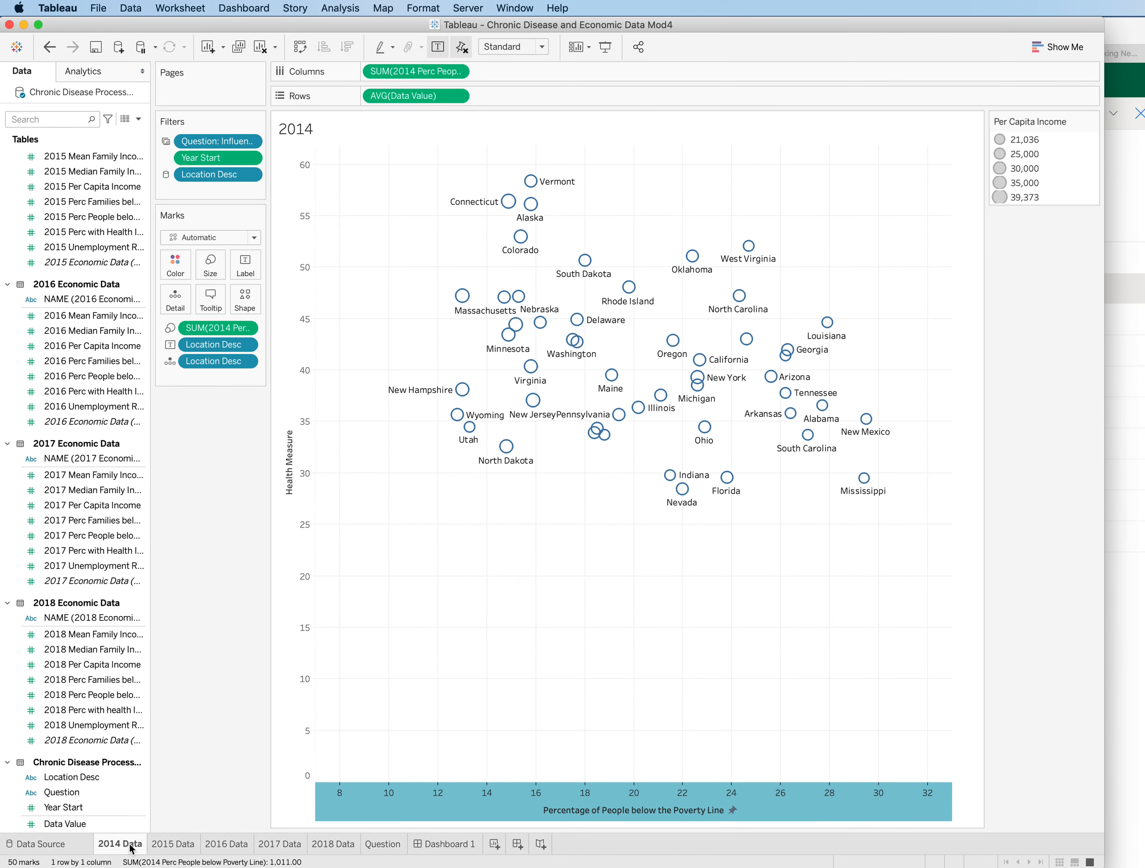
right_click(643, 817)
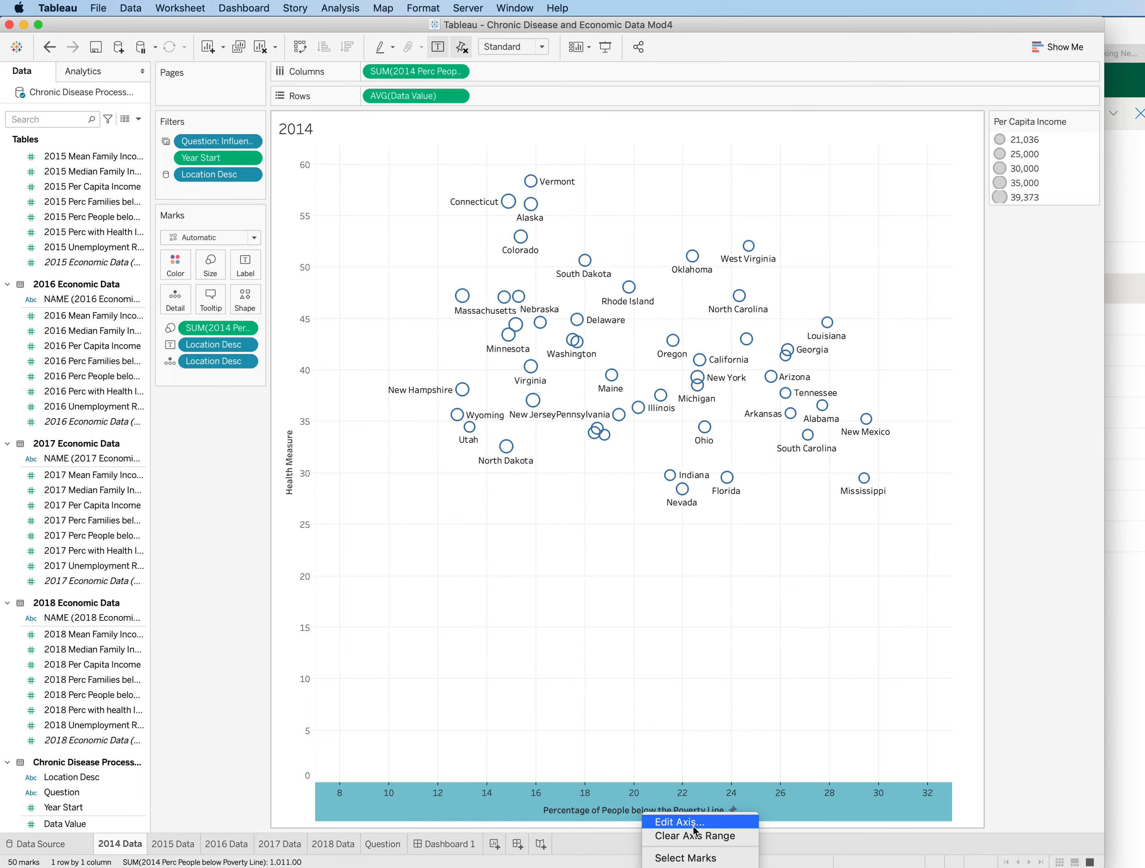
click(669, 820)
double_click(582, 410)
text(34)
key(Tab)
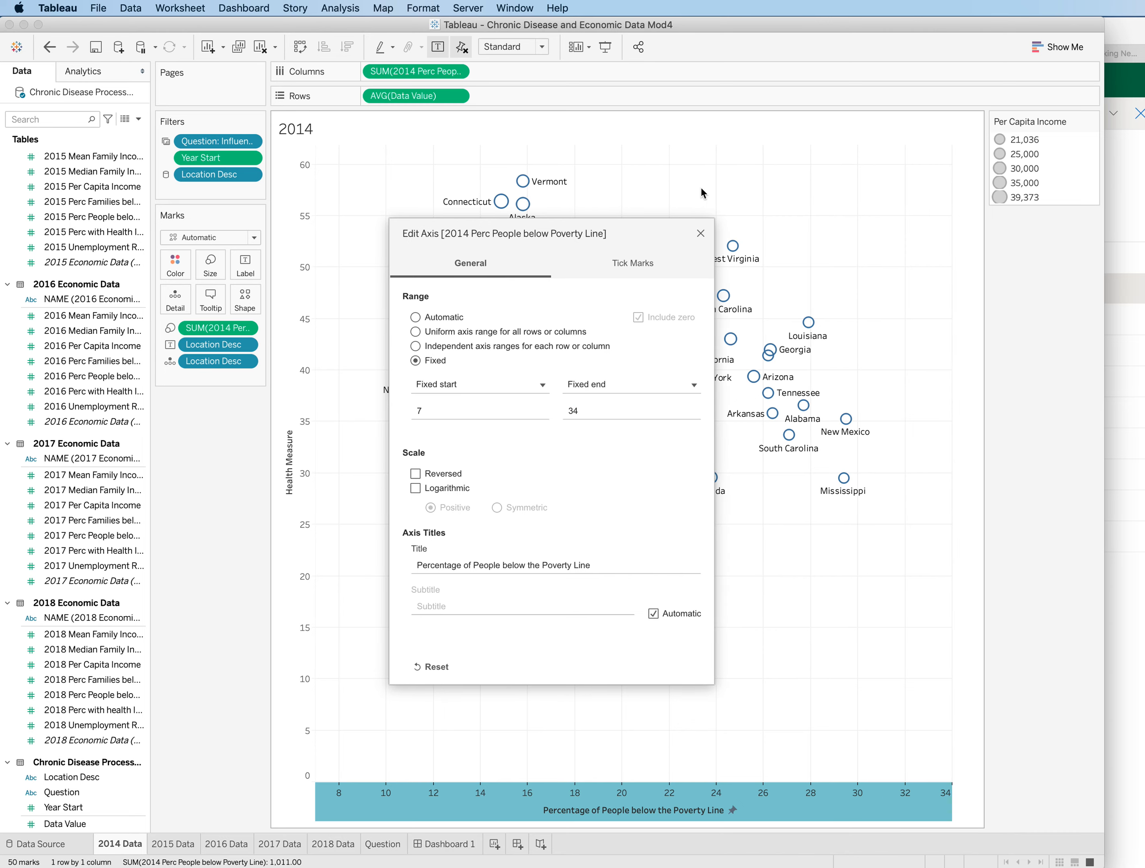
Step: Close the axis settings of the 2014 Data worksheet and open the 2016 Data worksheet
click(700, 234)
right_click(227, 844)
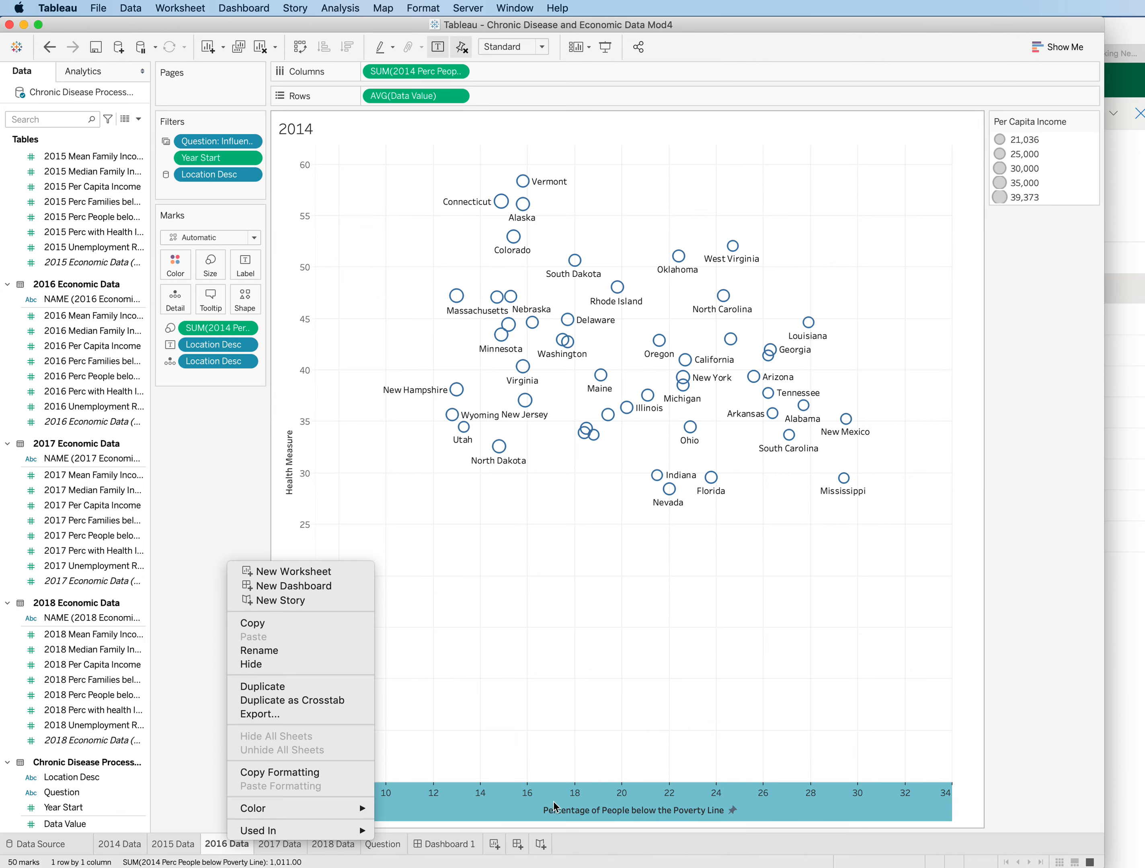
click(591, 809)
right_click(633, 805)
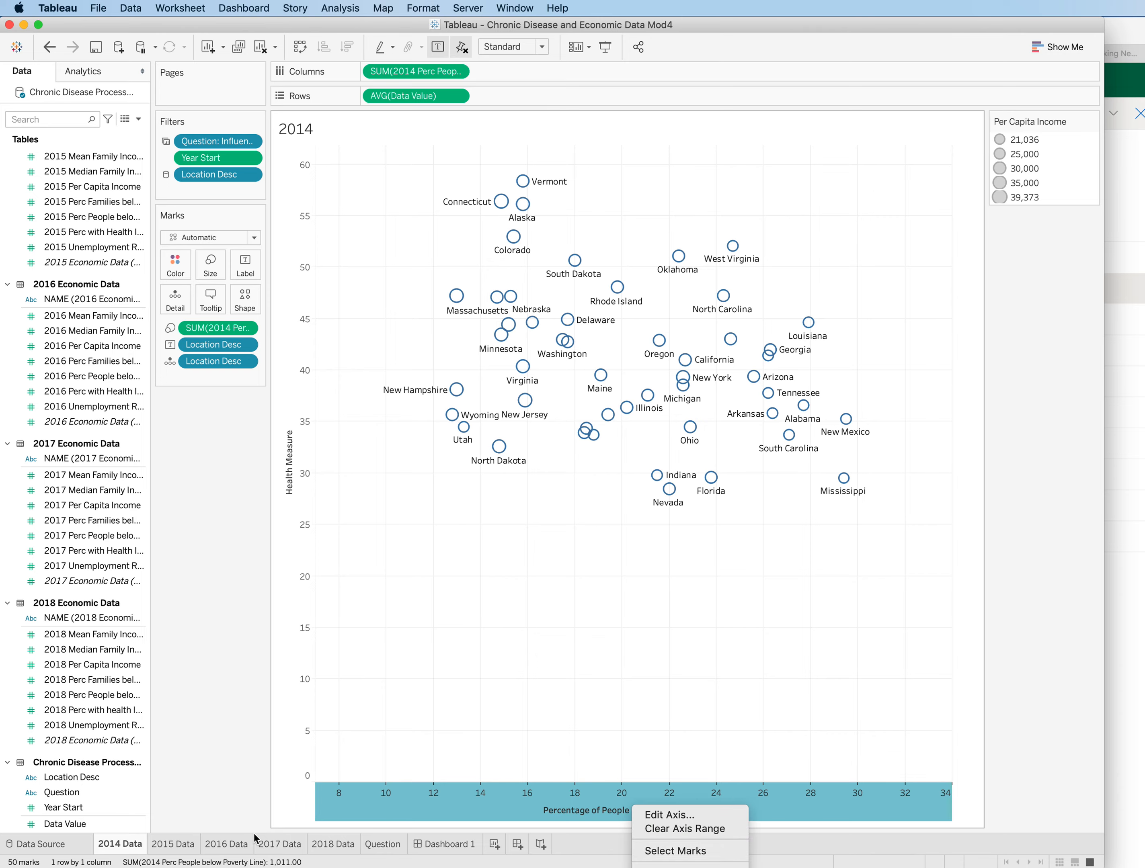
click(225, 846)
click(224, 846)
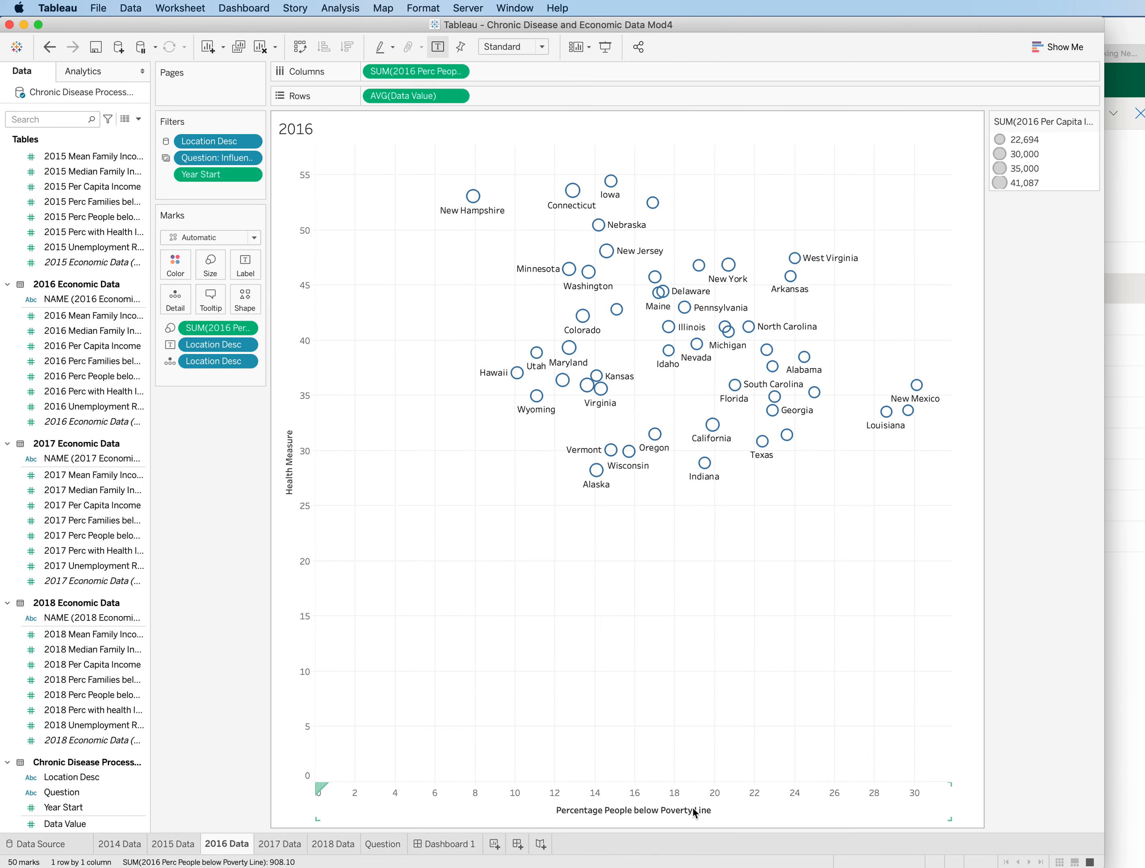
Step: Give the poverty-line percentage axis on the 2016 Data worksheet a fixed range from 7 to 34
right_click(655, 804)
click(702, 815)
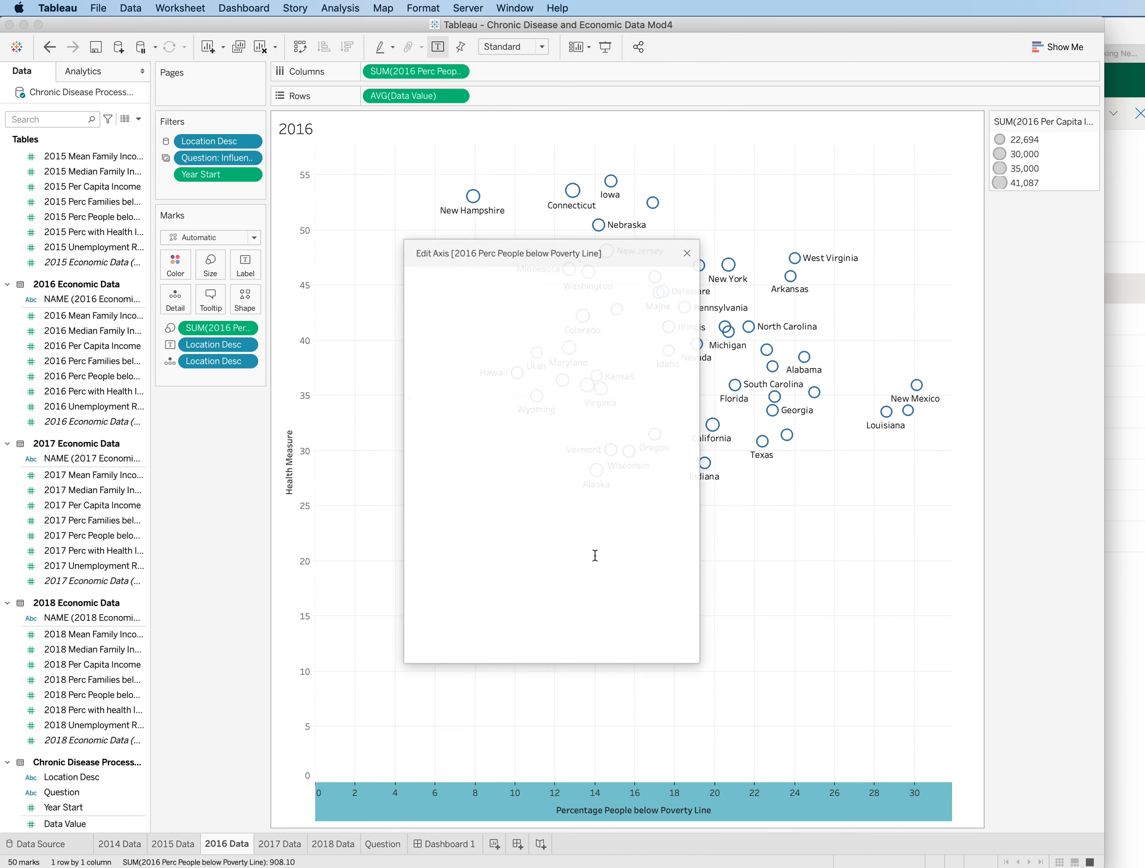
click(415, 360)
click(433, 412)
drag(436, 413, 403, 411)
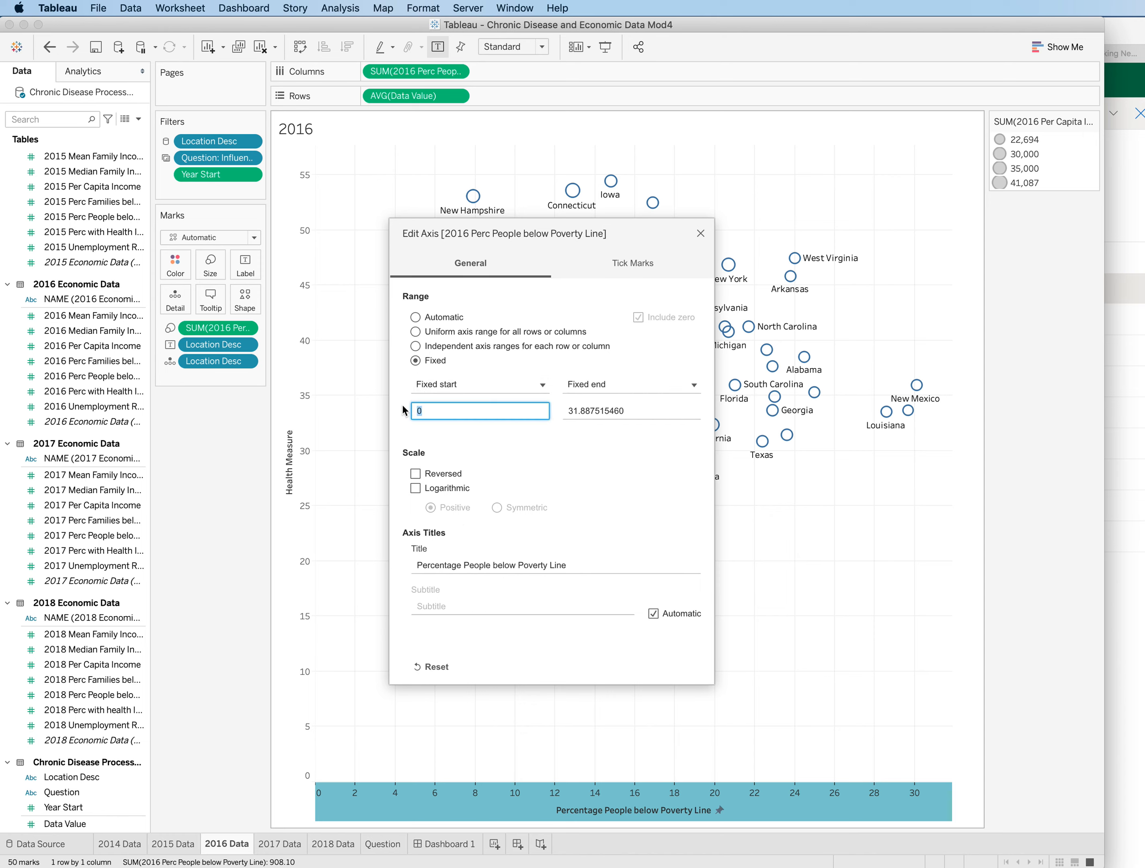
text(7)
click(631, 411)
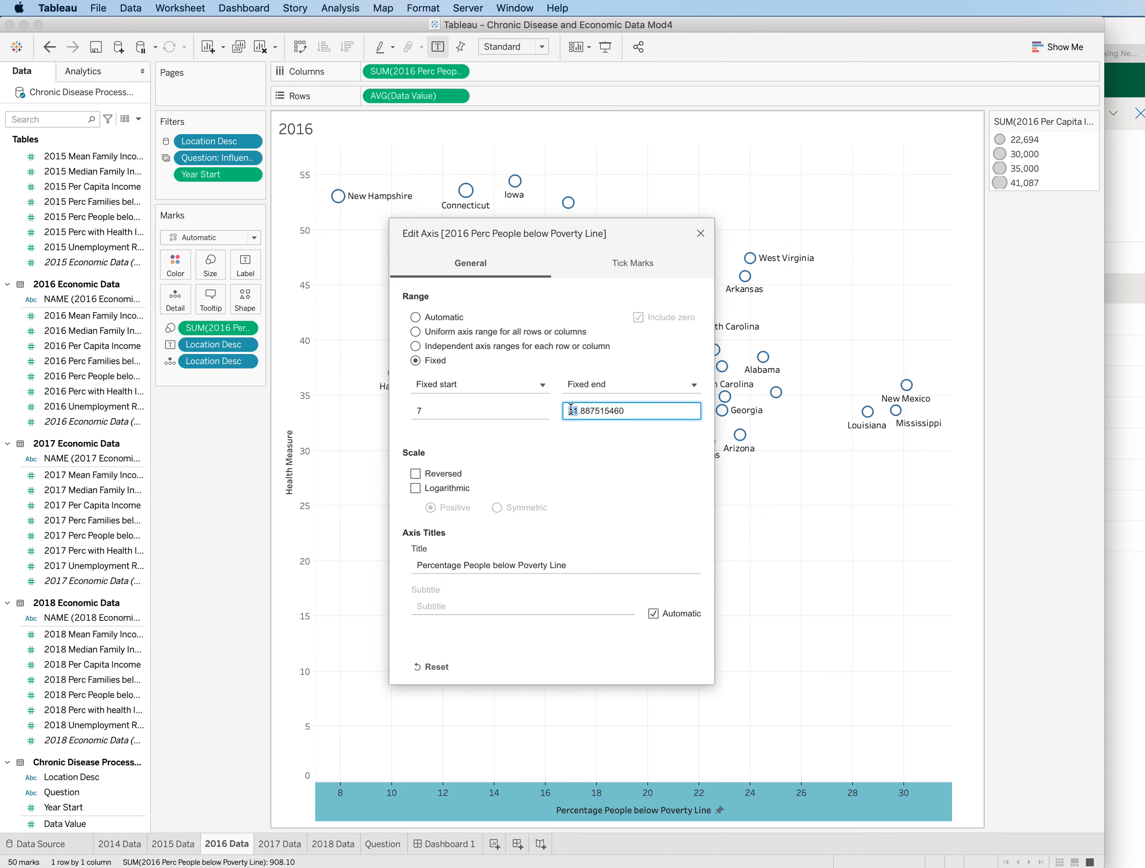
drag(631, 411, 564, 411)
text(34)
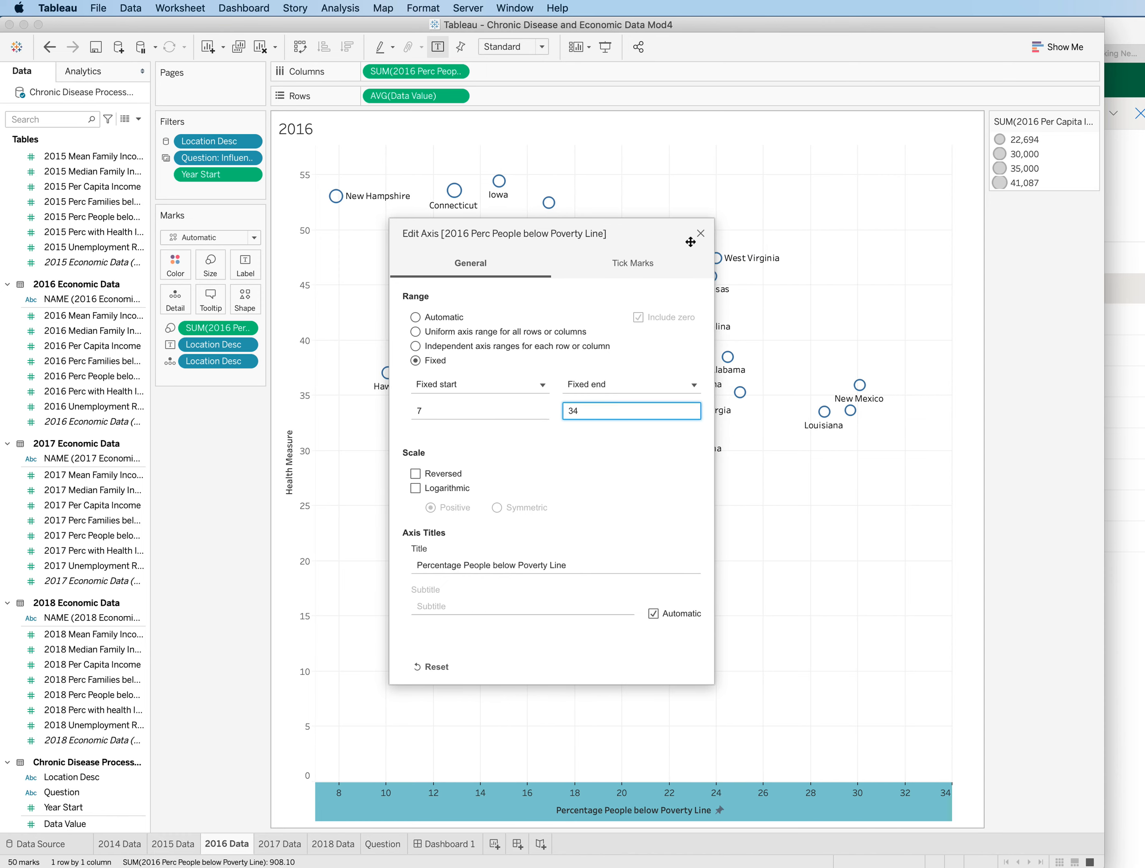
click(700, 234)
Step: Give the poverty-line percentage axis on the 2017 Data worksheet a fixed range from 7 to 34
click(279, 844)
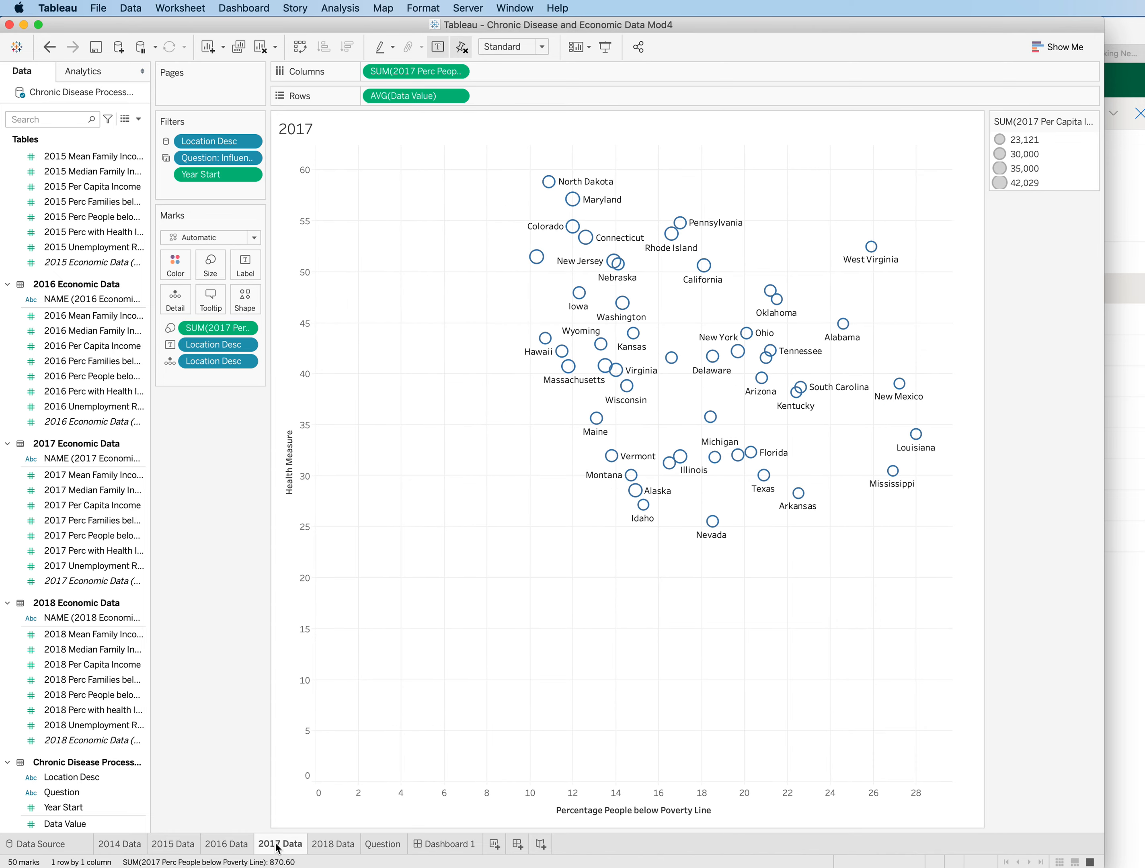
right_click(612, 805)
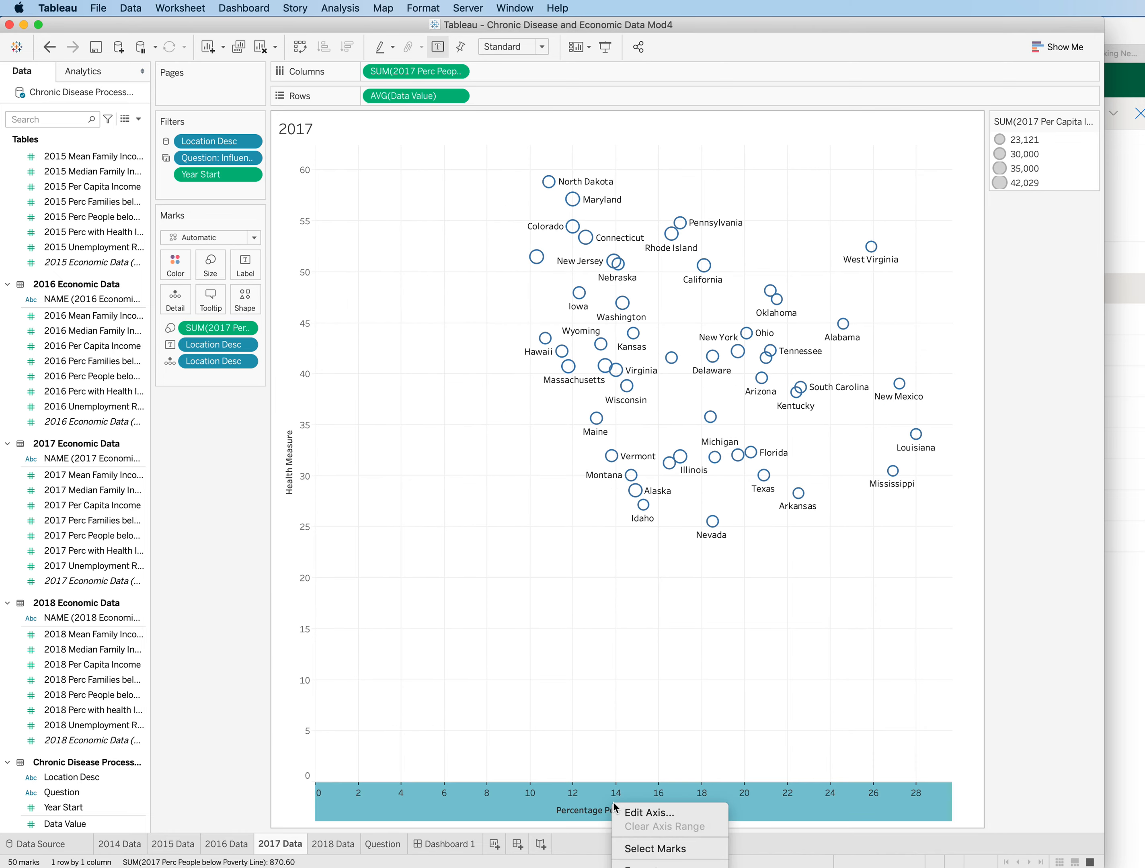
click(648, 813)
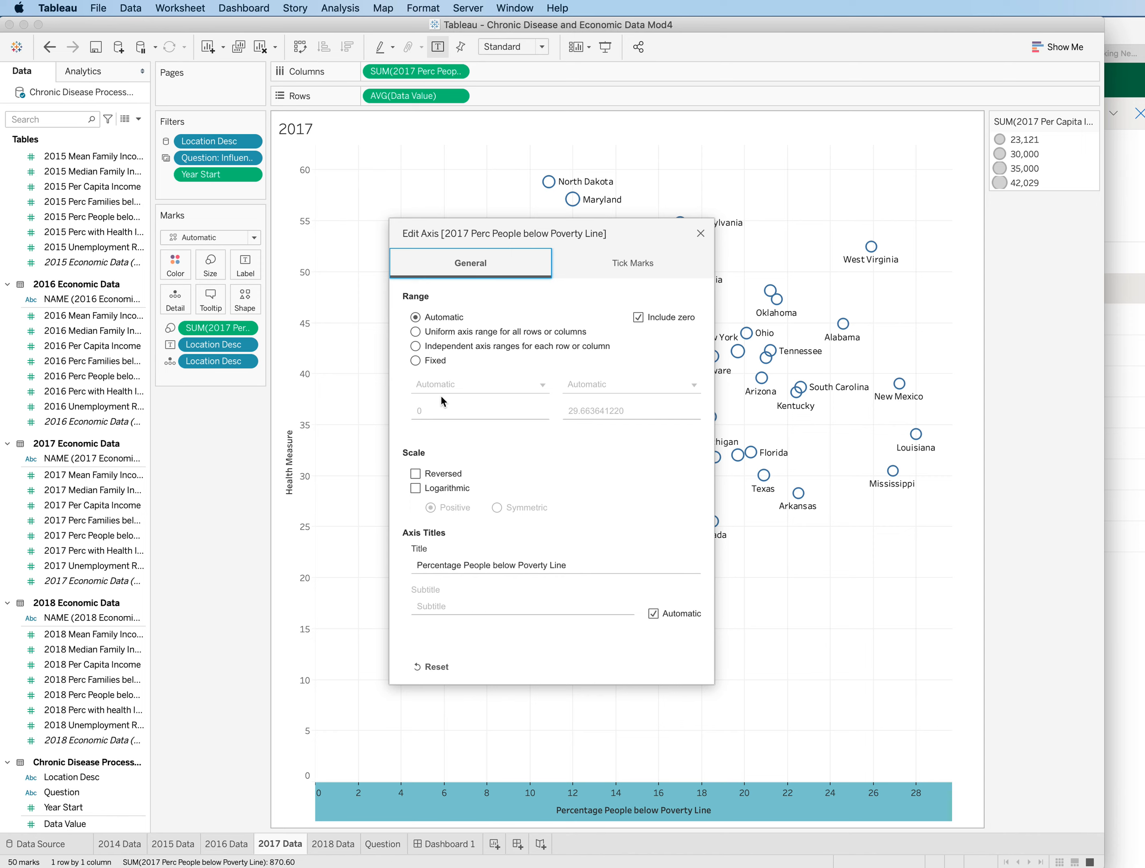
click(416, 361)
click(423, 409)
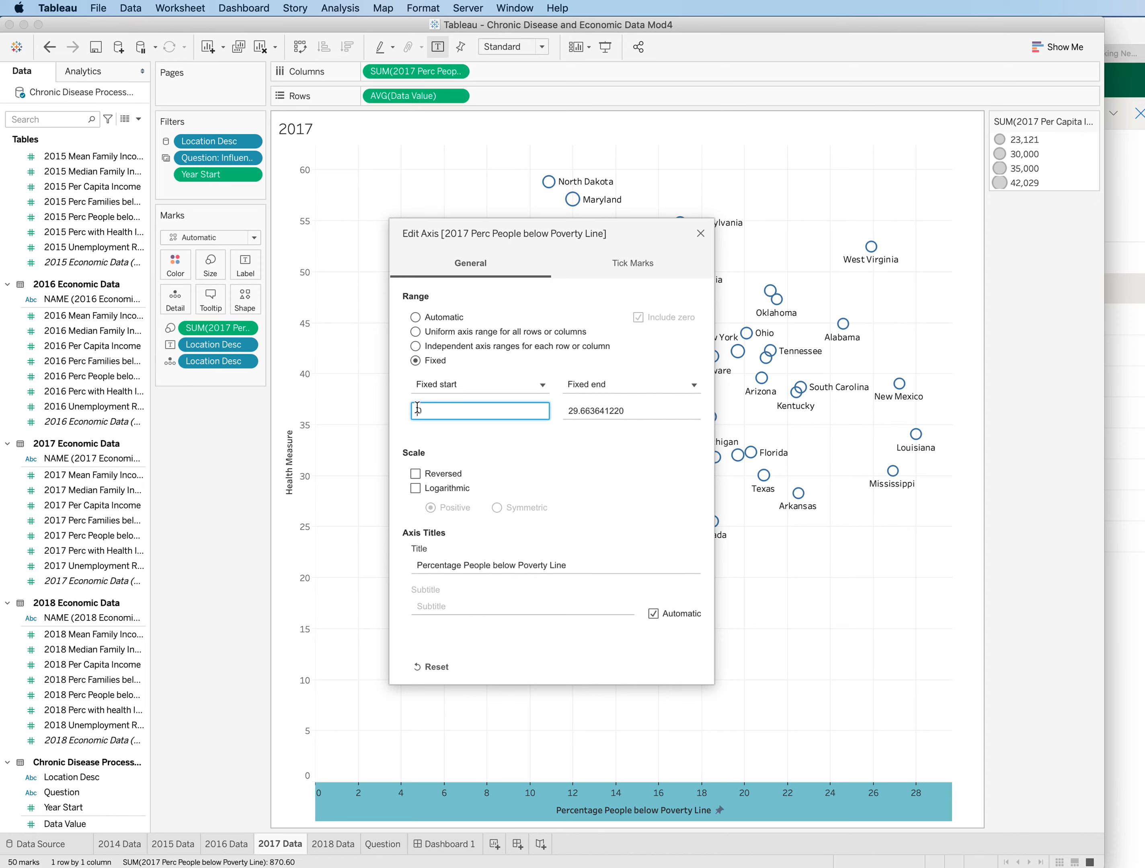
double_click(419, 408)
text(7)
double_click(636, 412)
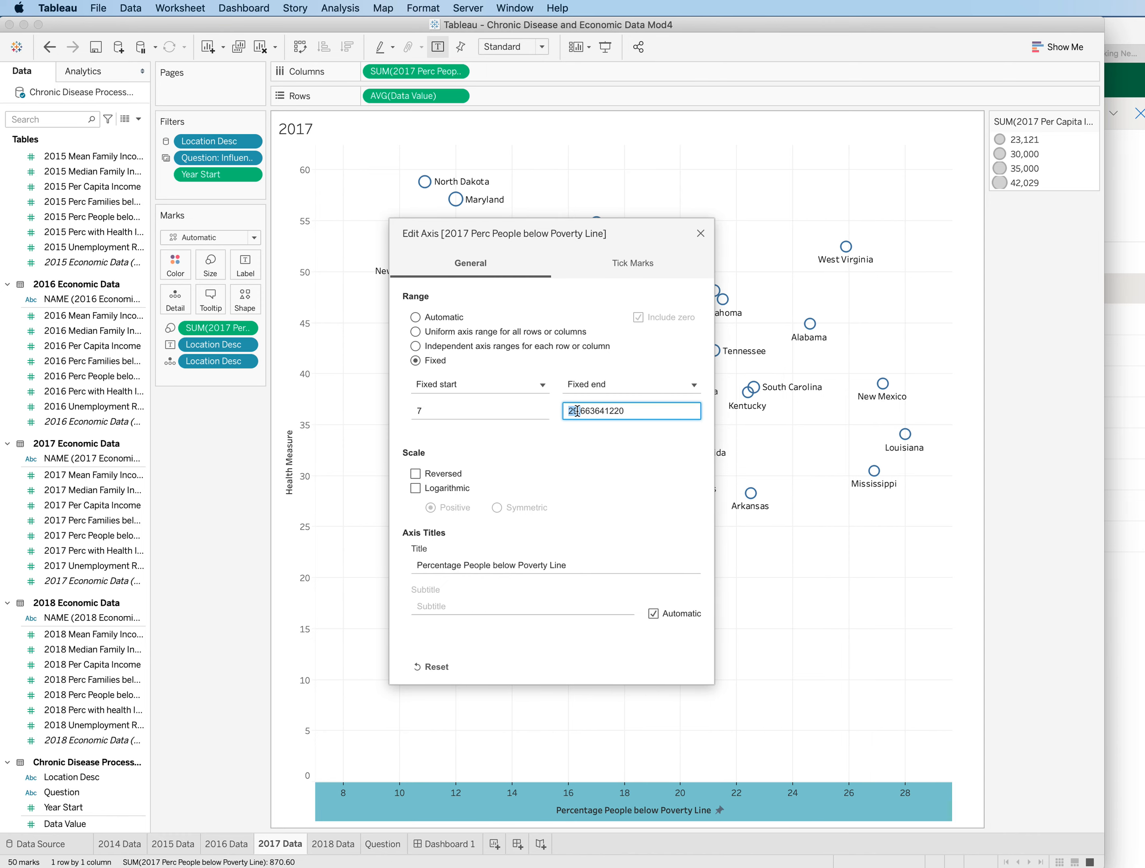
text(34)
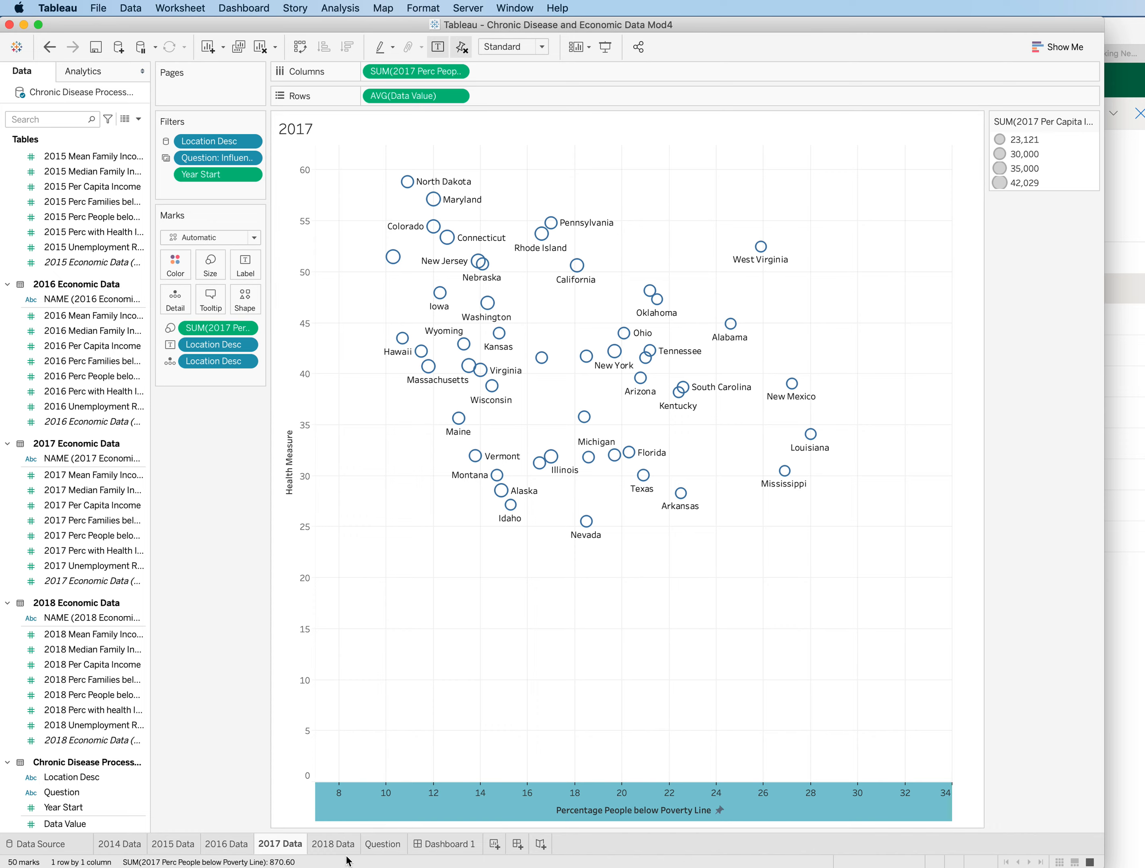
Step: Give the poverty-line percentage axis on the 2018 Data worksheet a fixed range from 7 to 34 and return to Dashboard 1
click(333, 844)
right_click(611, 803)
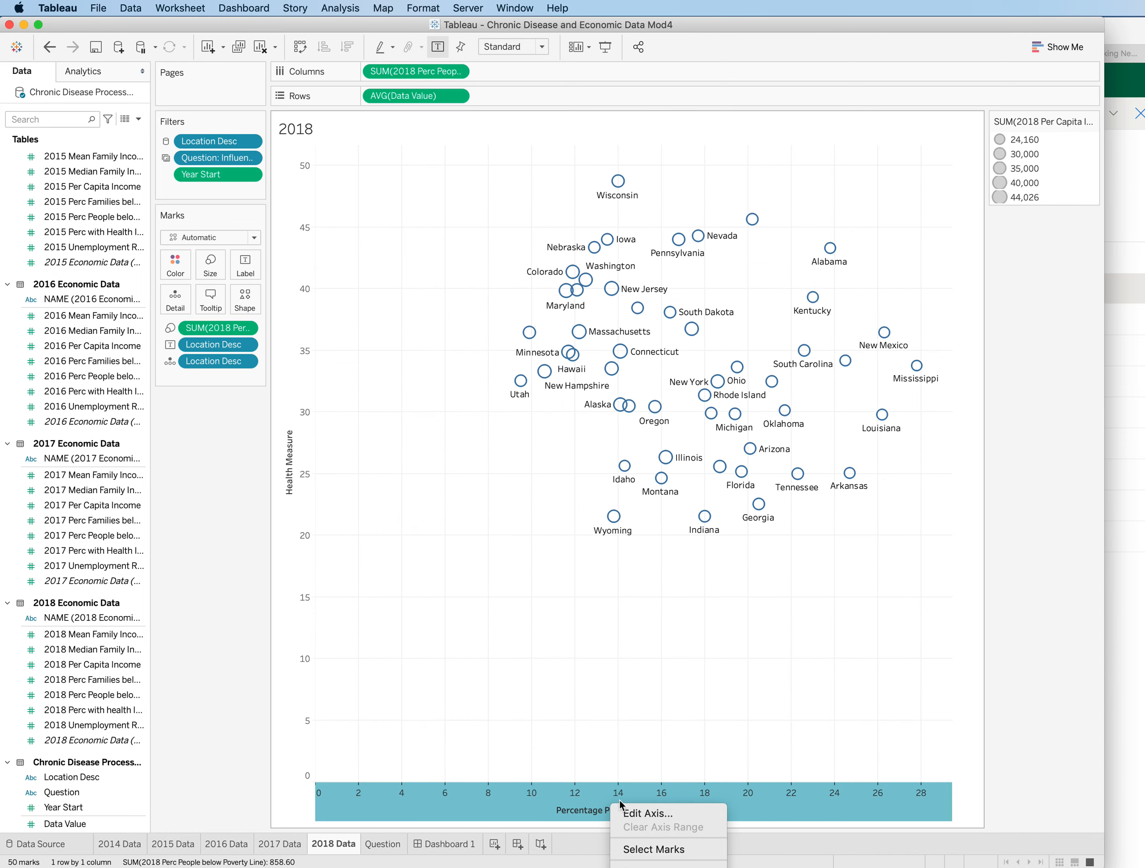
click(638, 813)
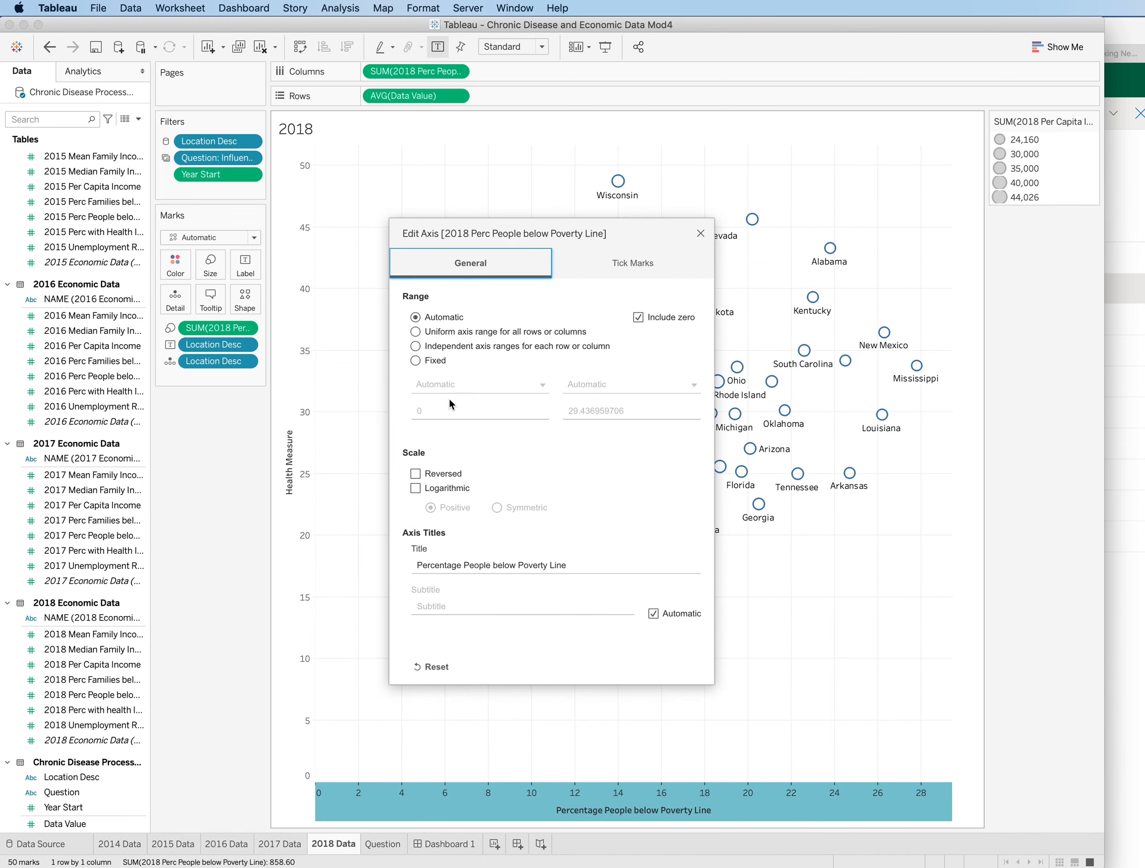
click(415, 360)
double_click(431, 408)
text(7)
double_click(645, 412)
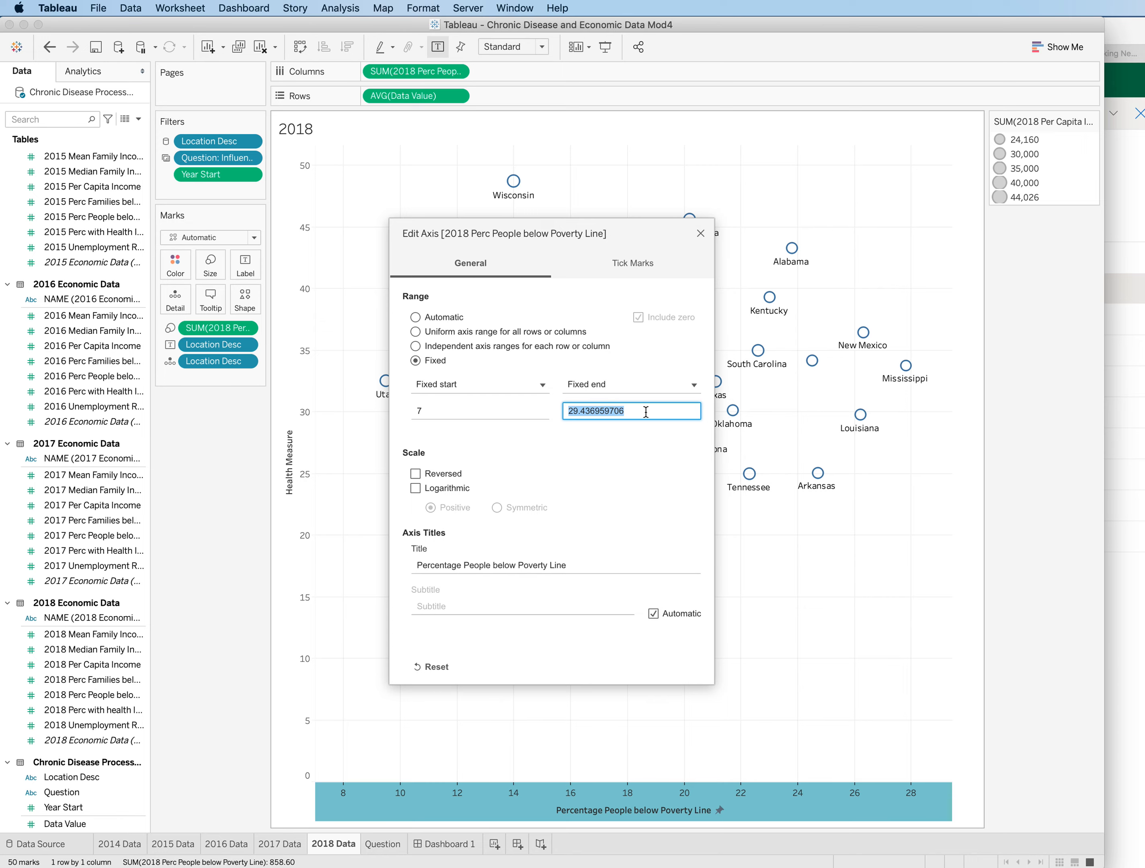
text(34)
click(700, 233)
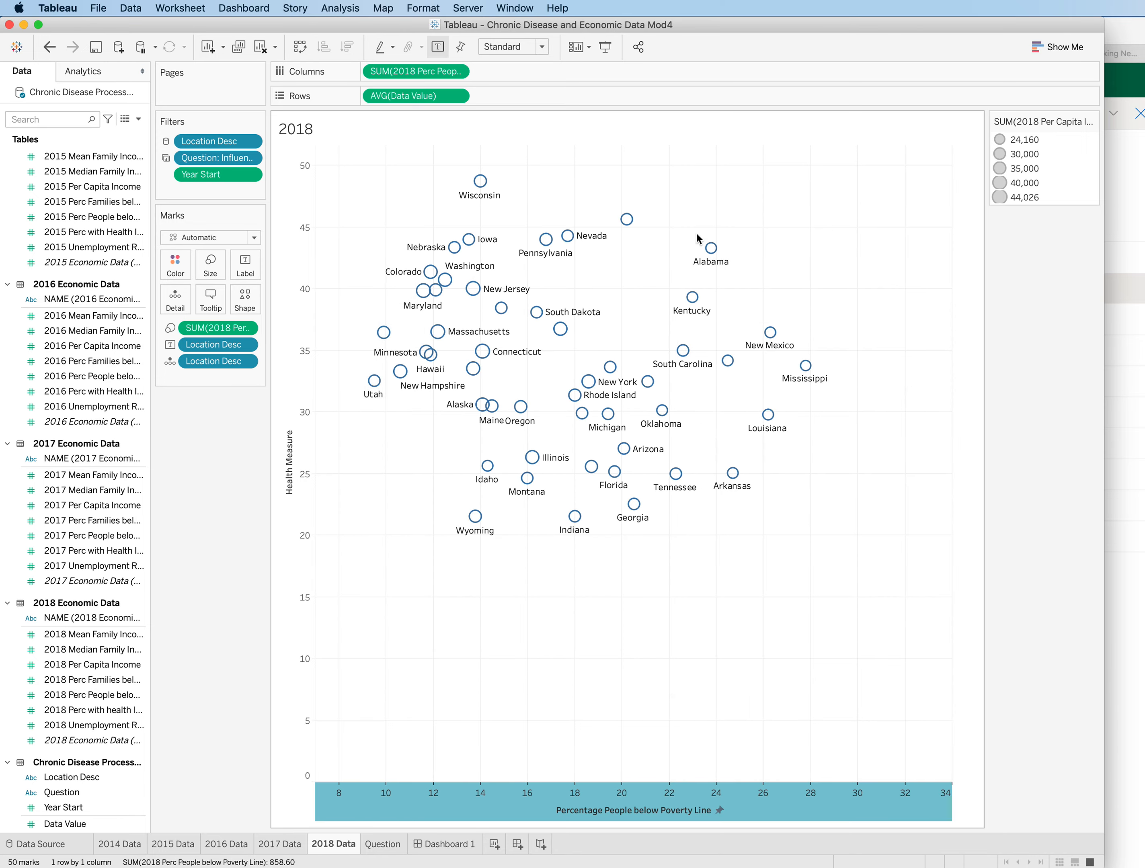
click(448, 844)
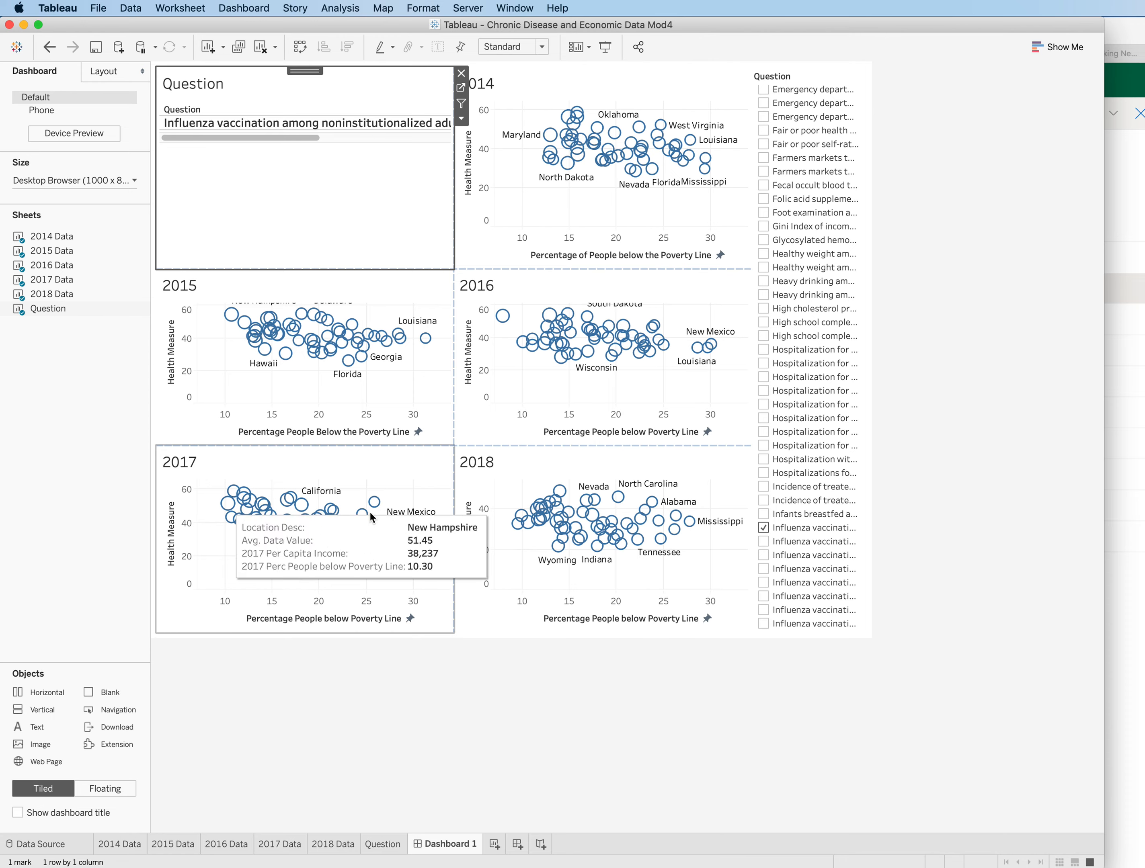
Step: Switch the dashboard's Question filter from influenza vaccination to the first question on prevalence of chronic kidney disease among adults
scroll(811, 528, down, 3)
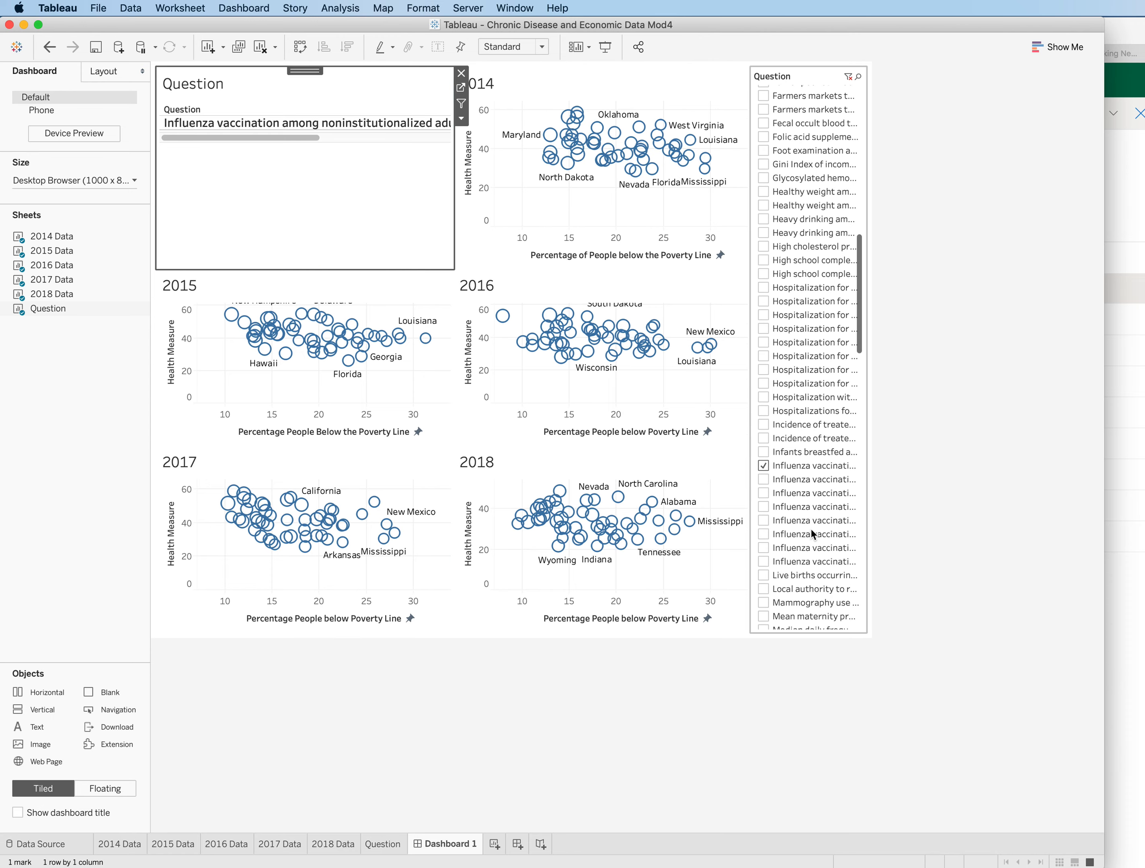
scroll(808, 530, up, 5)
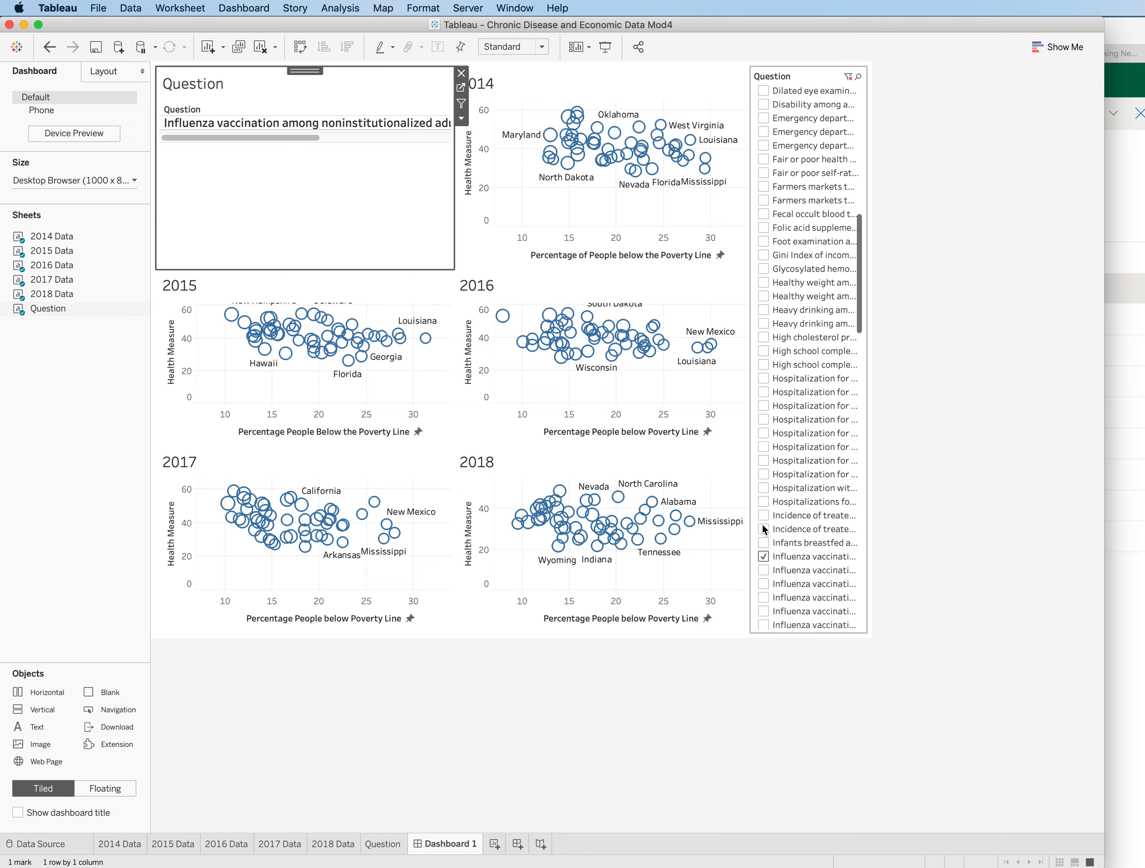
click(763, 556)
scroll(813, 486, up, 5)
scroll(814, 485, up, 10)
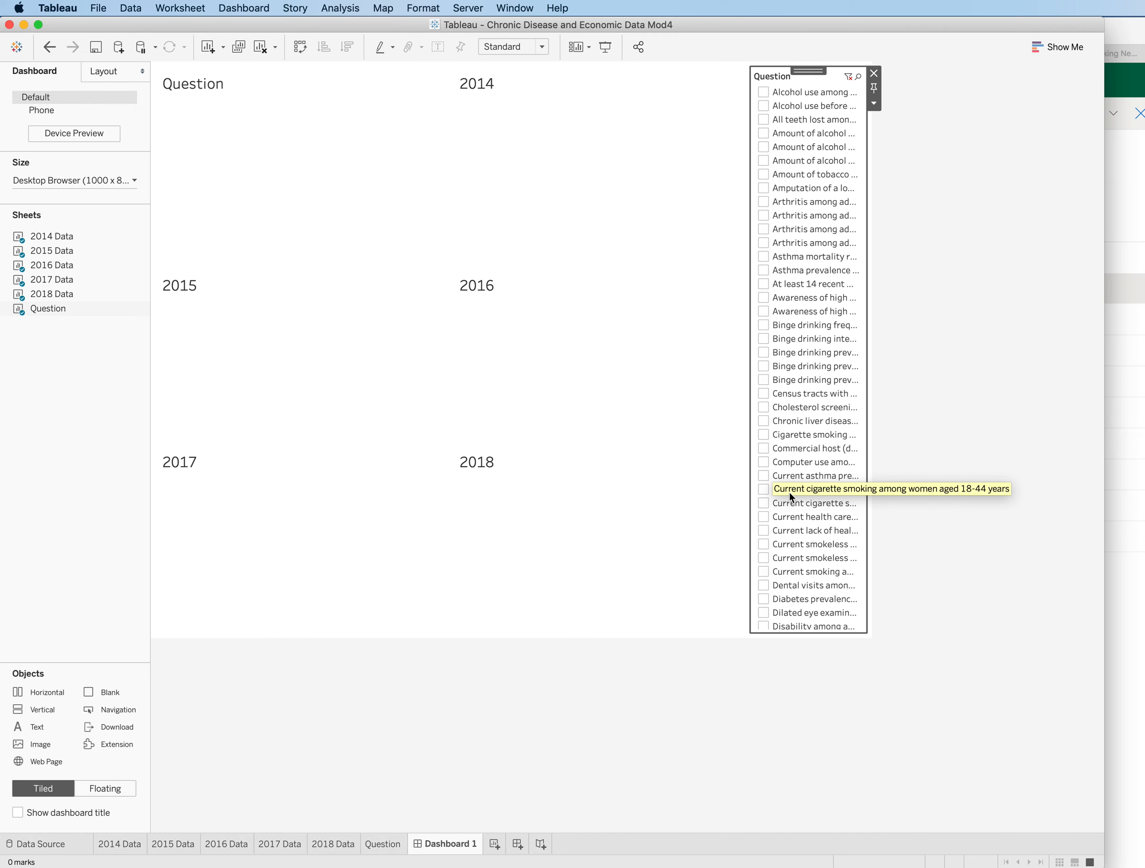
scroll(790, 496, down, 12)
scroll(808, 413, down, 20)
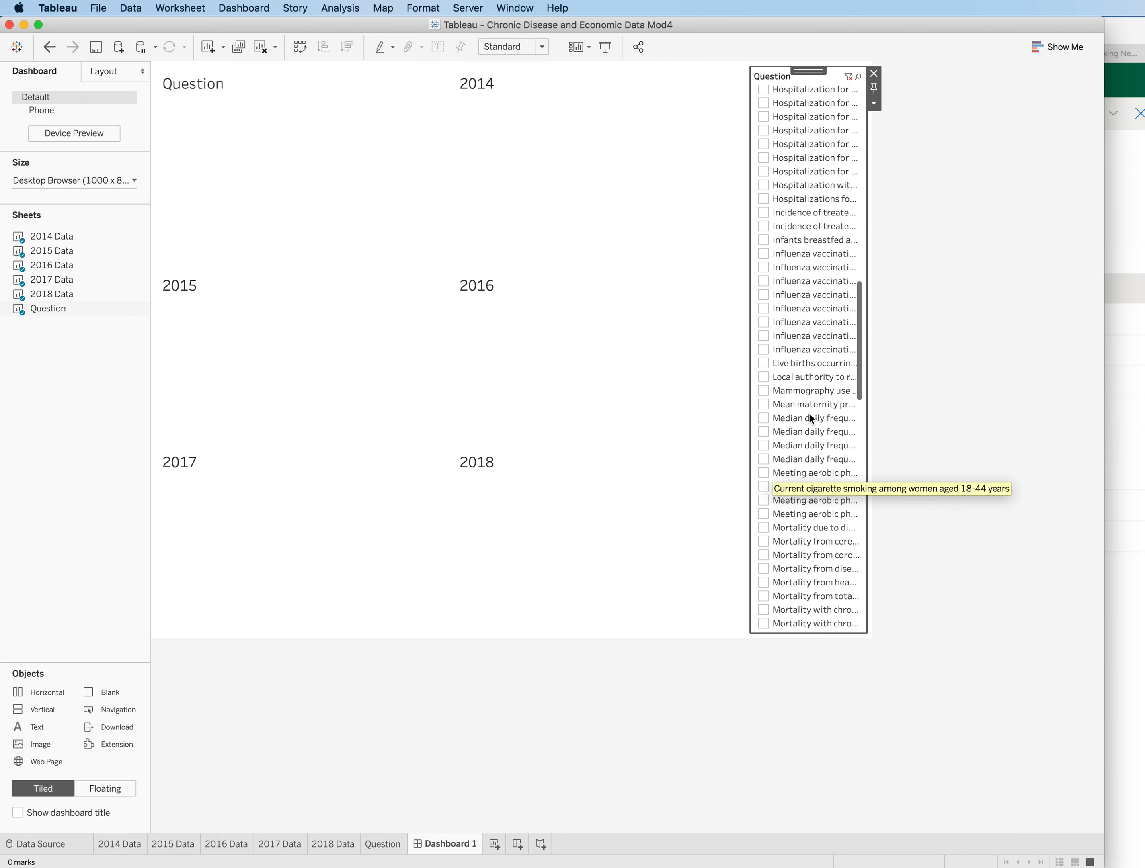
scroll(808, 414, up, 2)
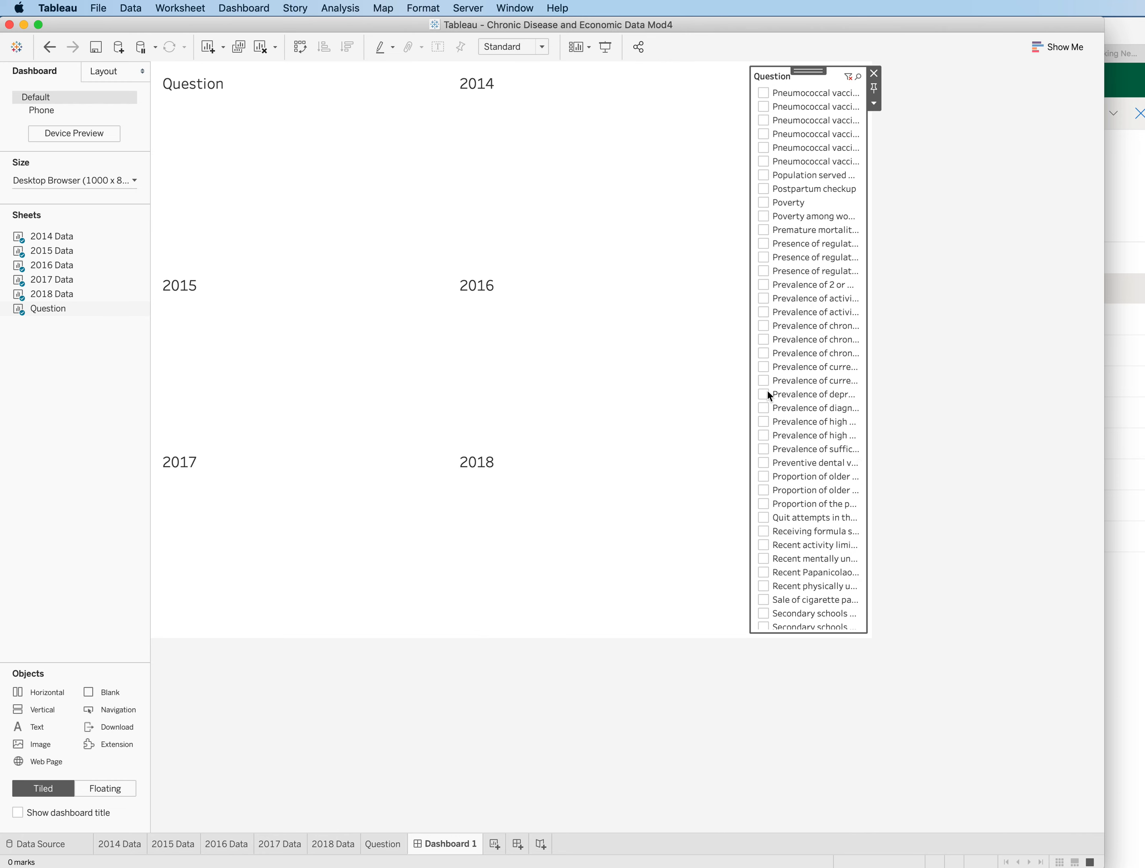
click(763, 325)
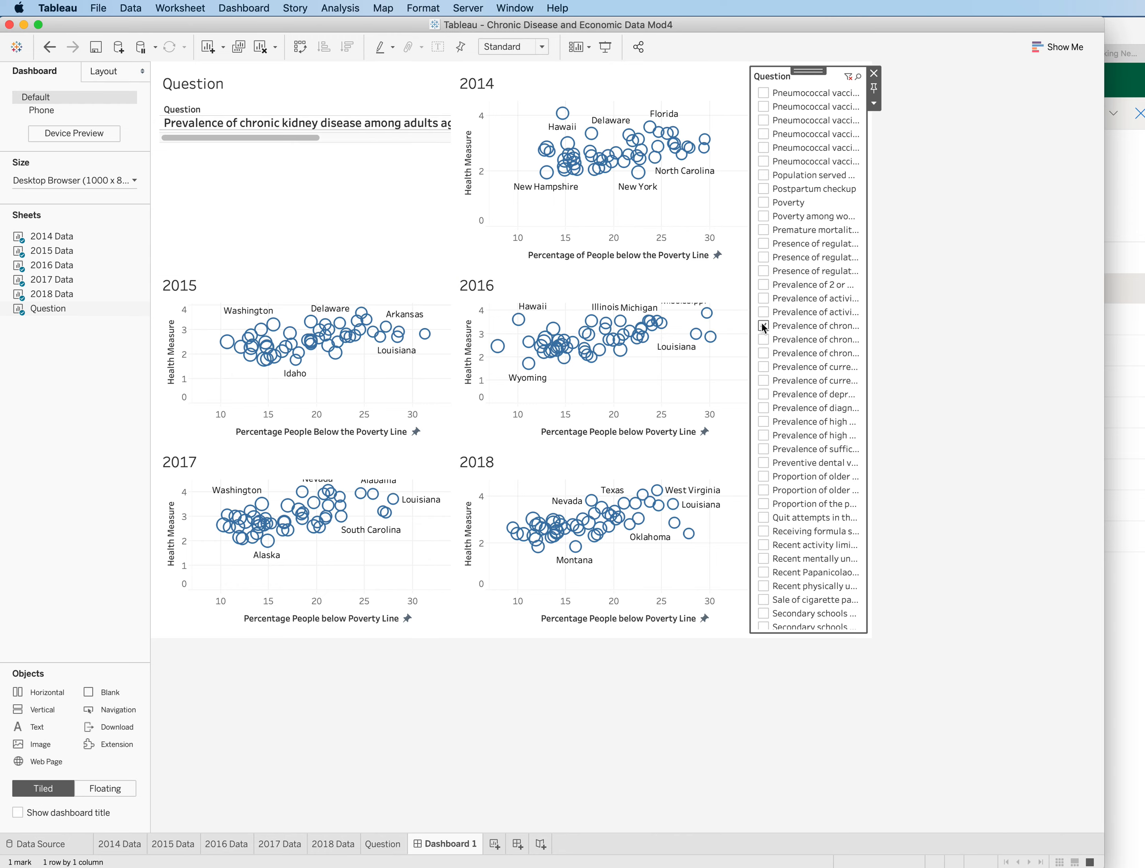
Step: Set the dashboard's Question filter back to only the first question on influenza vaccination among noninstitutionalized adults
click(813, 326)
scroll(814, 330, up, 15)
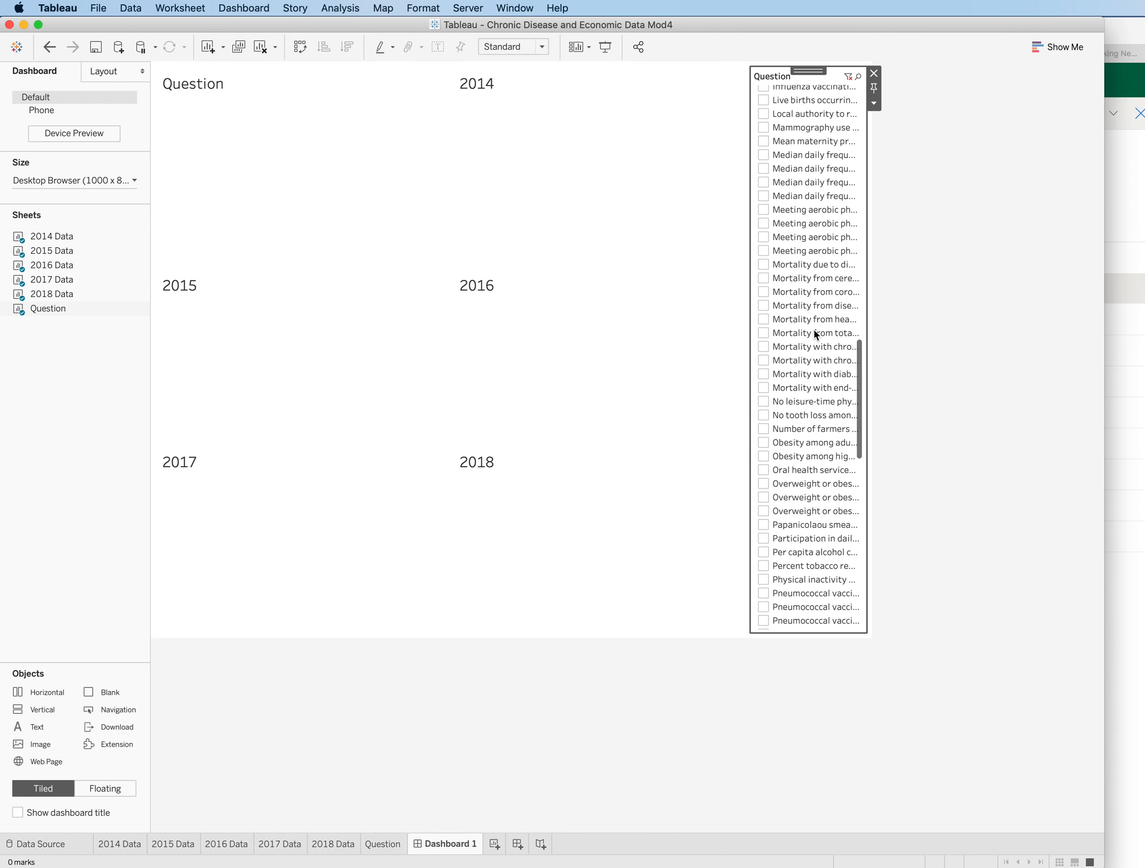
scroll(813, 330, up, 10)
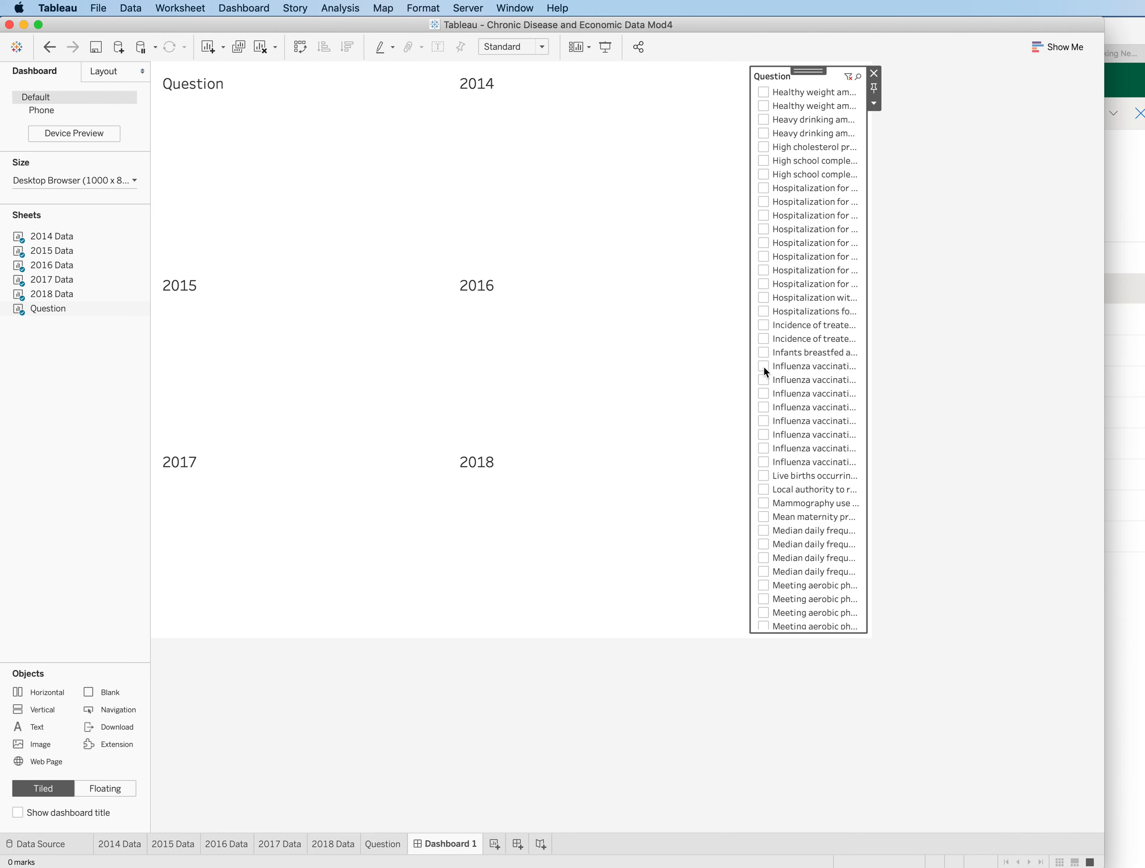
click(763, 366)
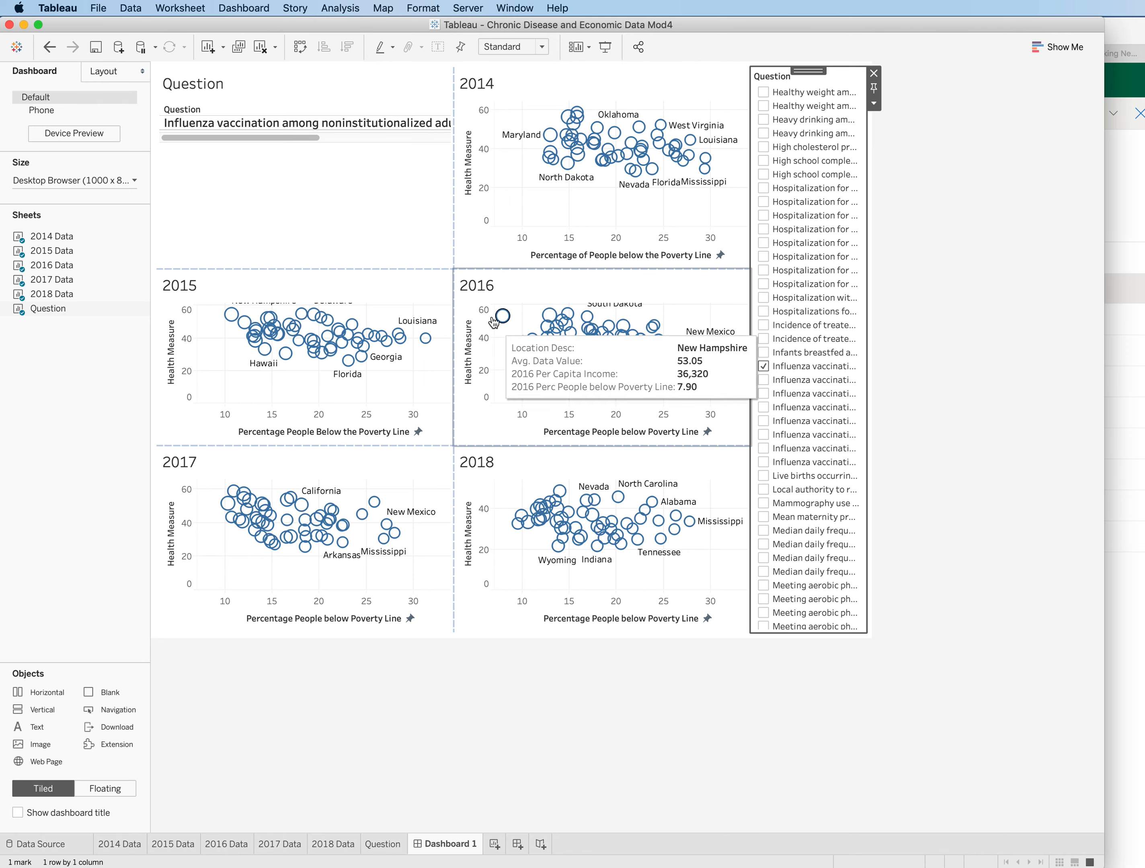